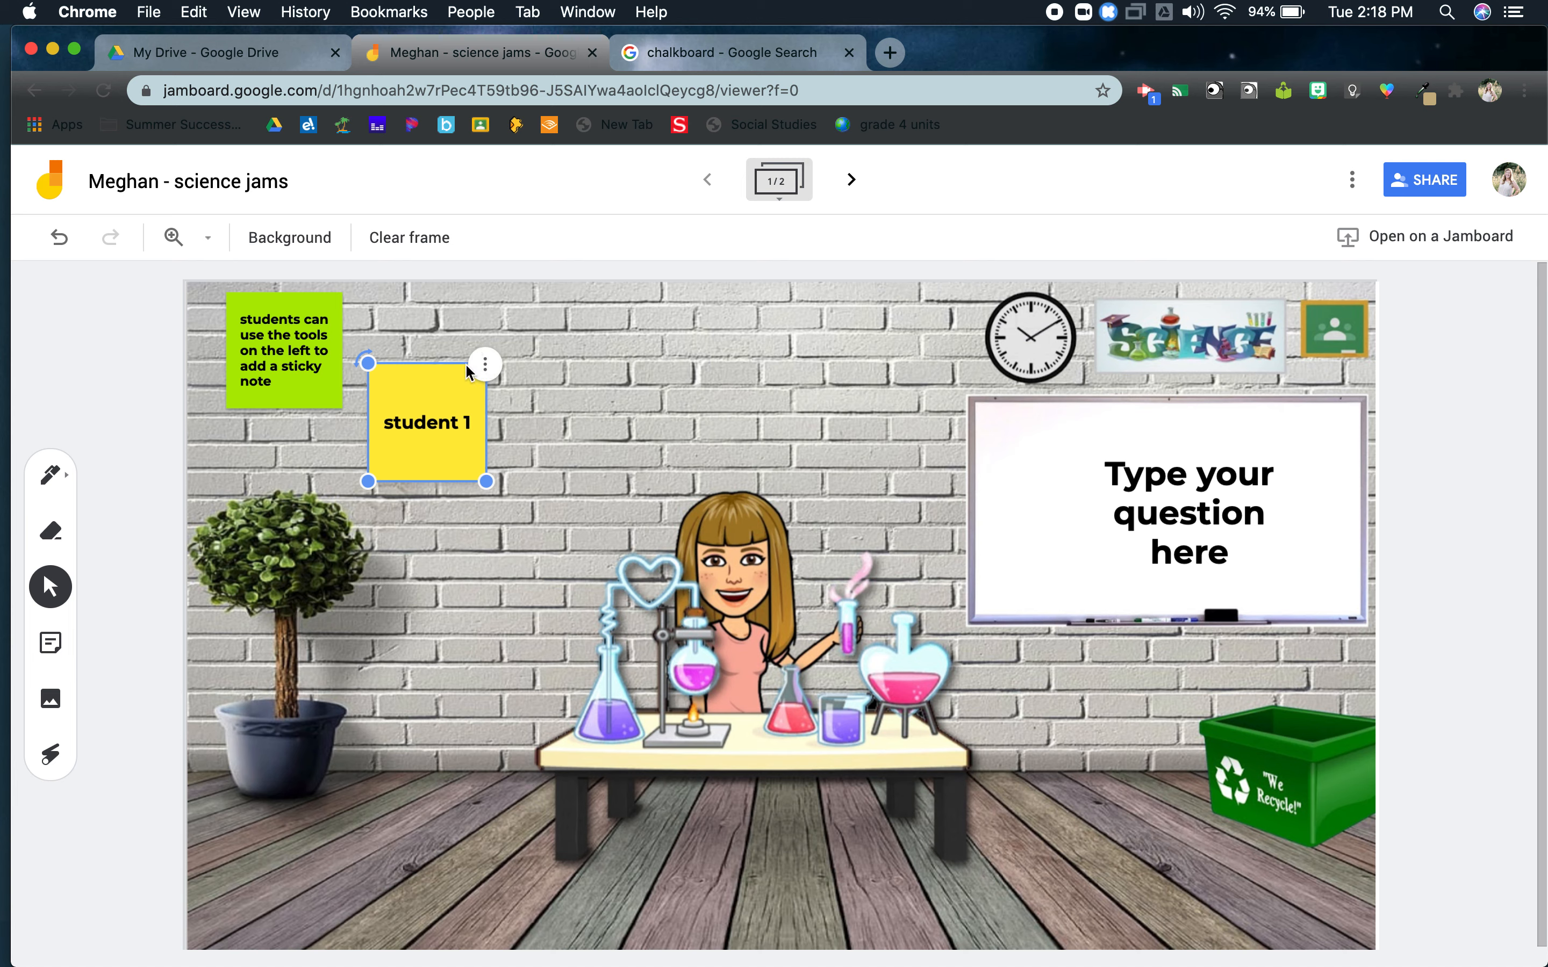
Step: Delete the yellow "student 1" sticky note from the frame
click(485, 367)
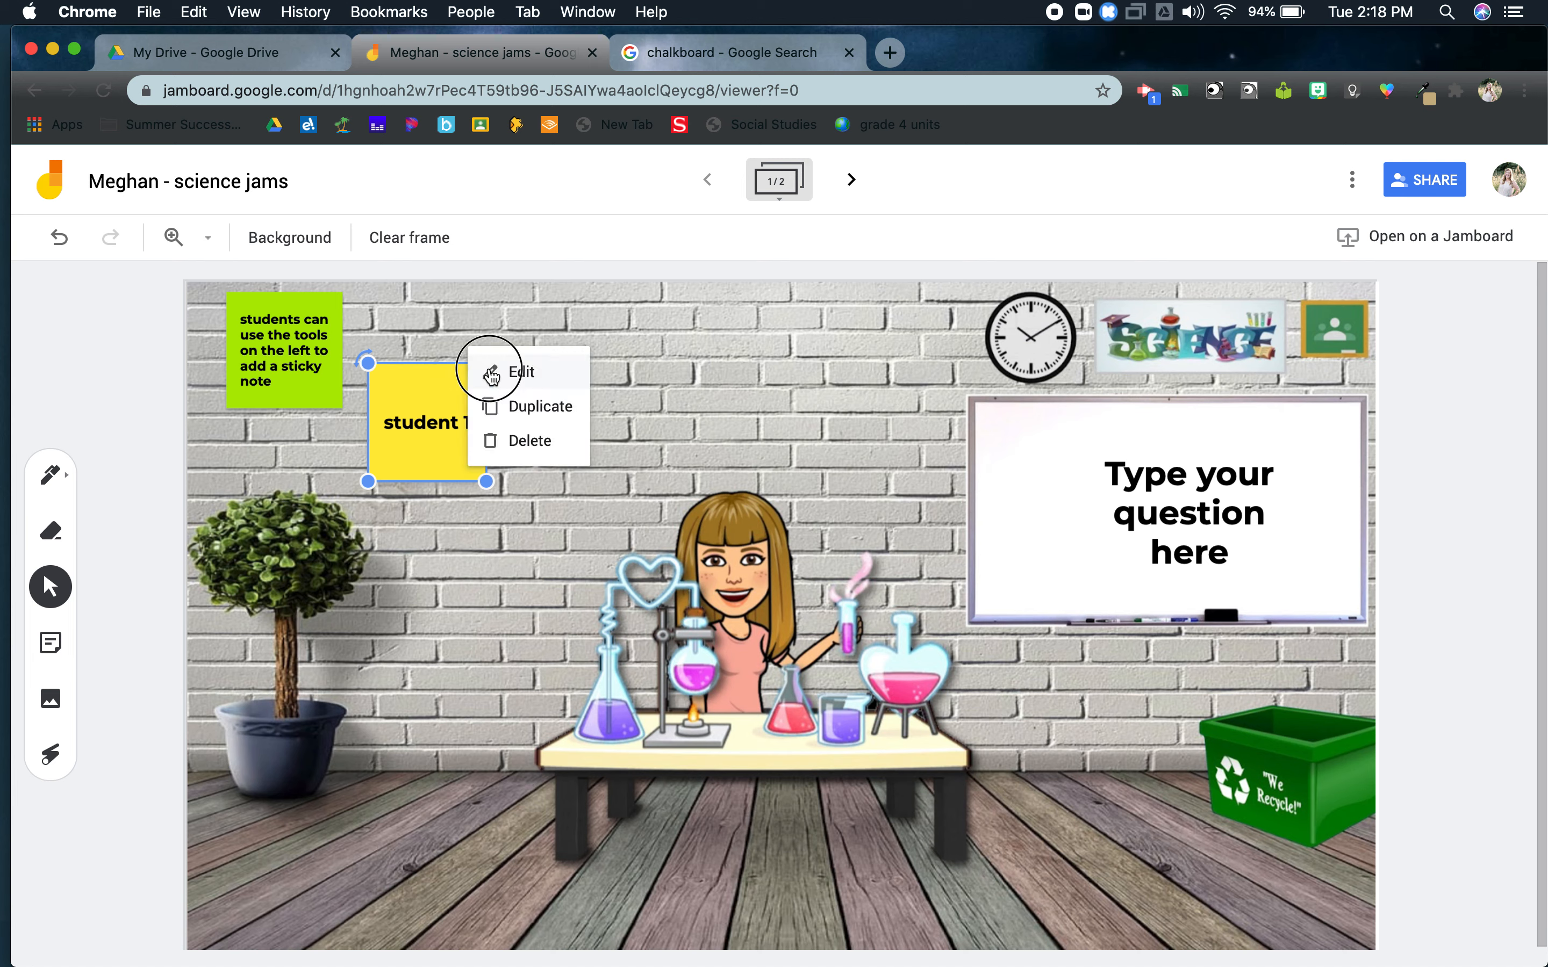
click(525, 442)
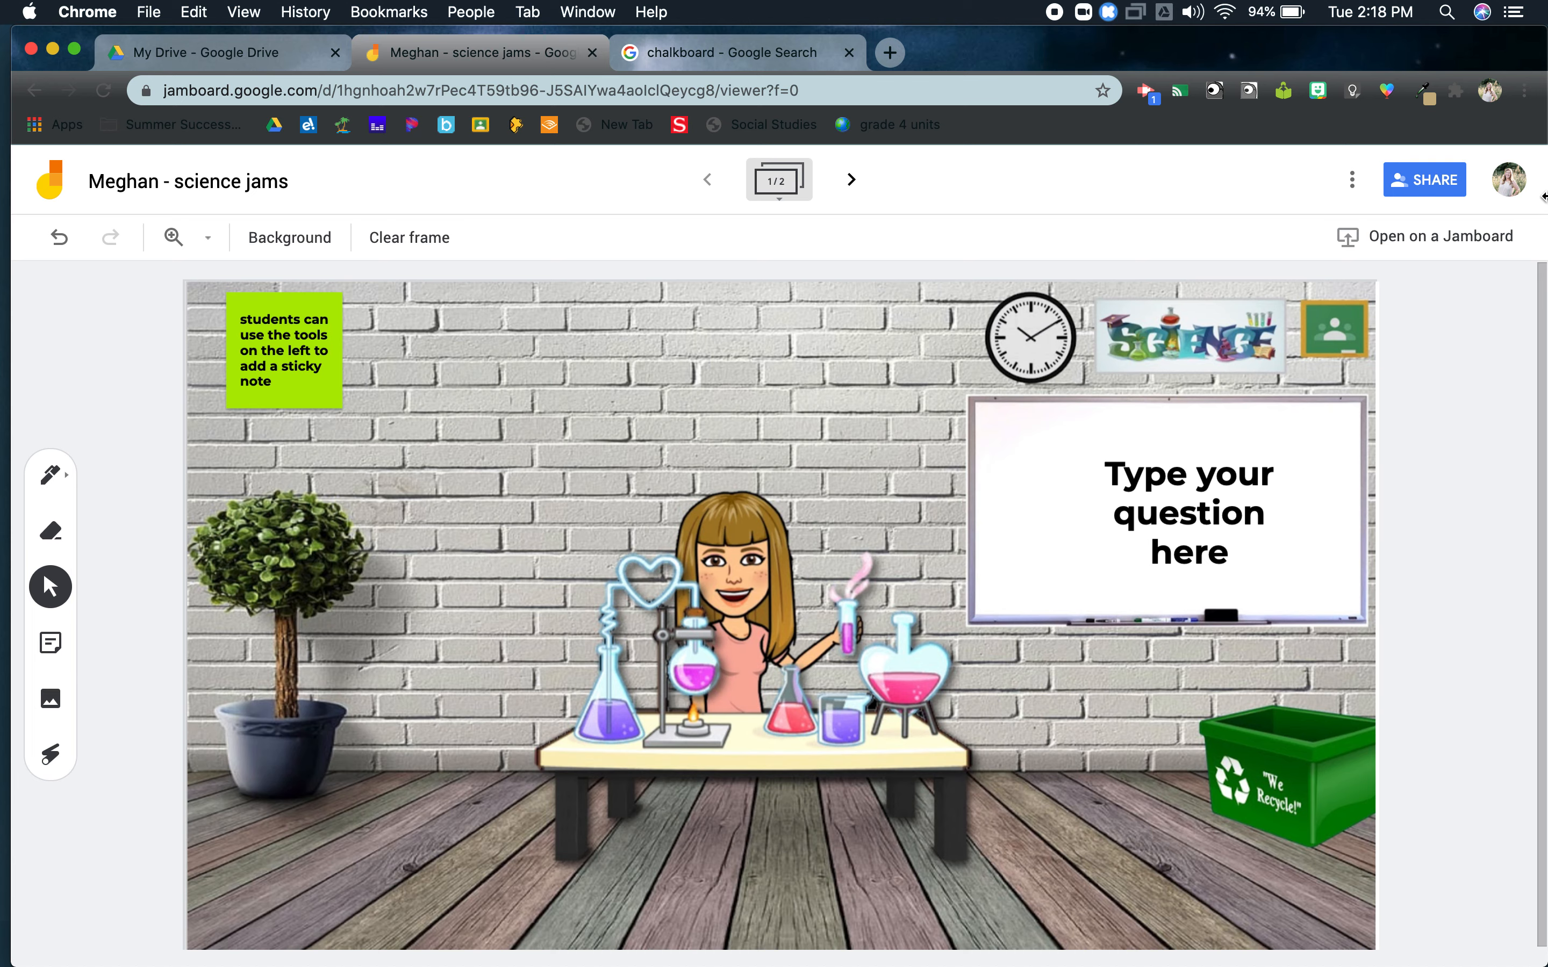
Step: Switch to Google Classroom in a new tab and open the "Summer Success with Ms. M and Mrs. V!" class
click(238, 61)
click(1369, 175)
click(1270, 349)
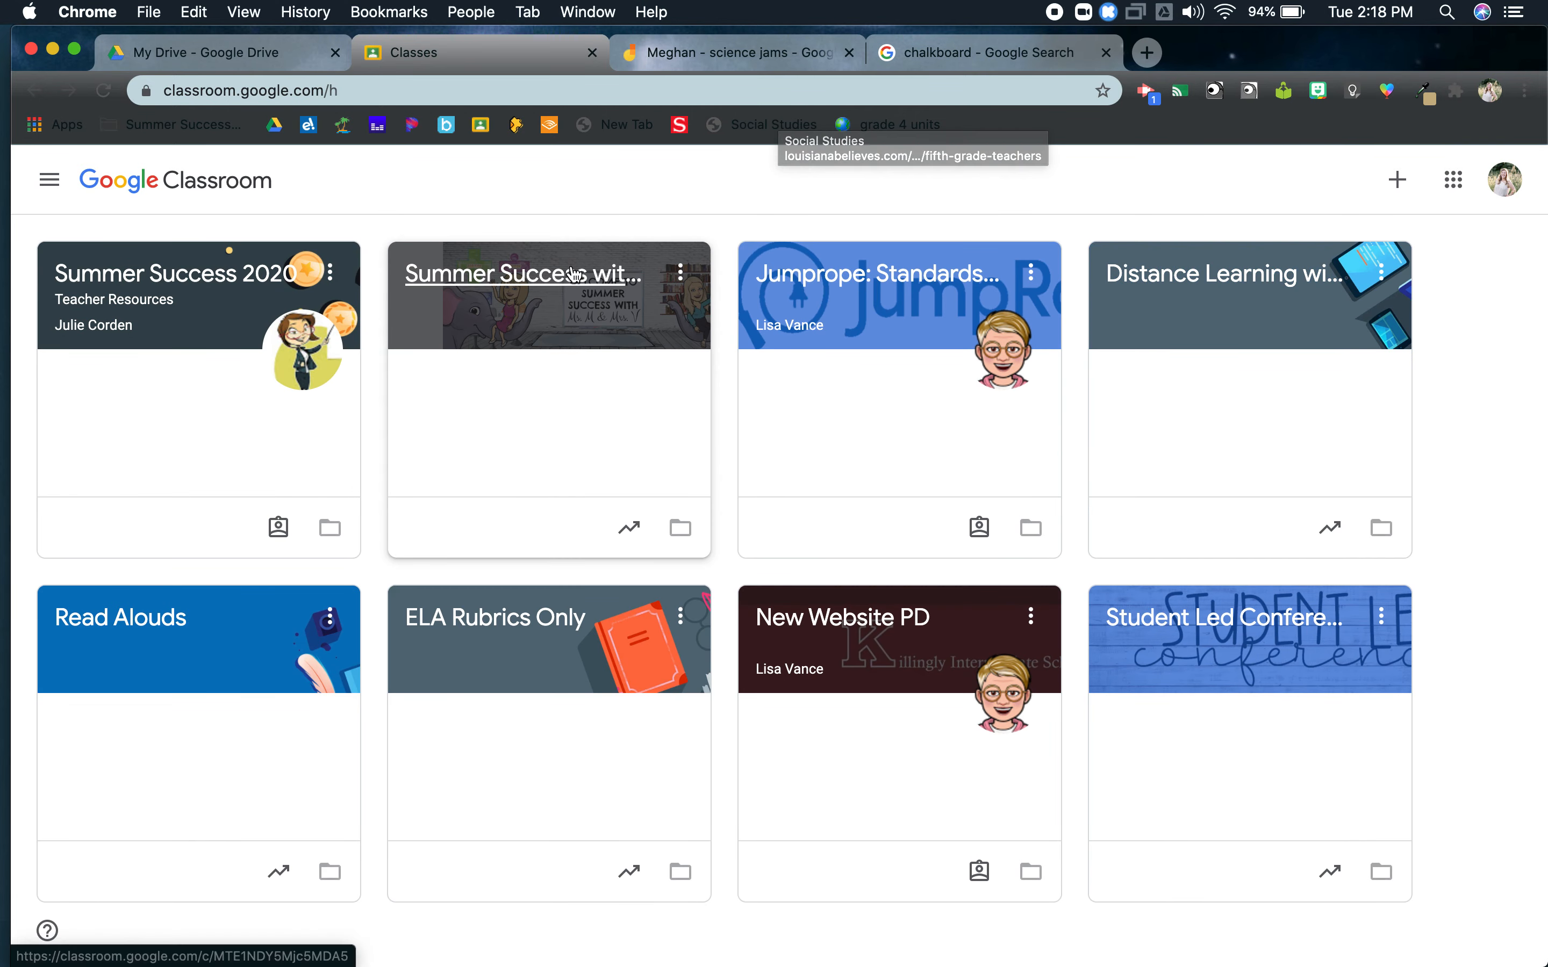
click(574, 276)
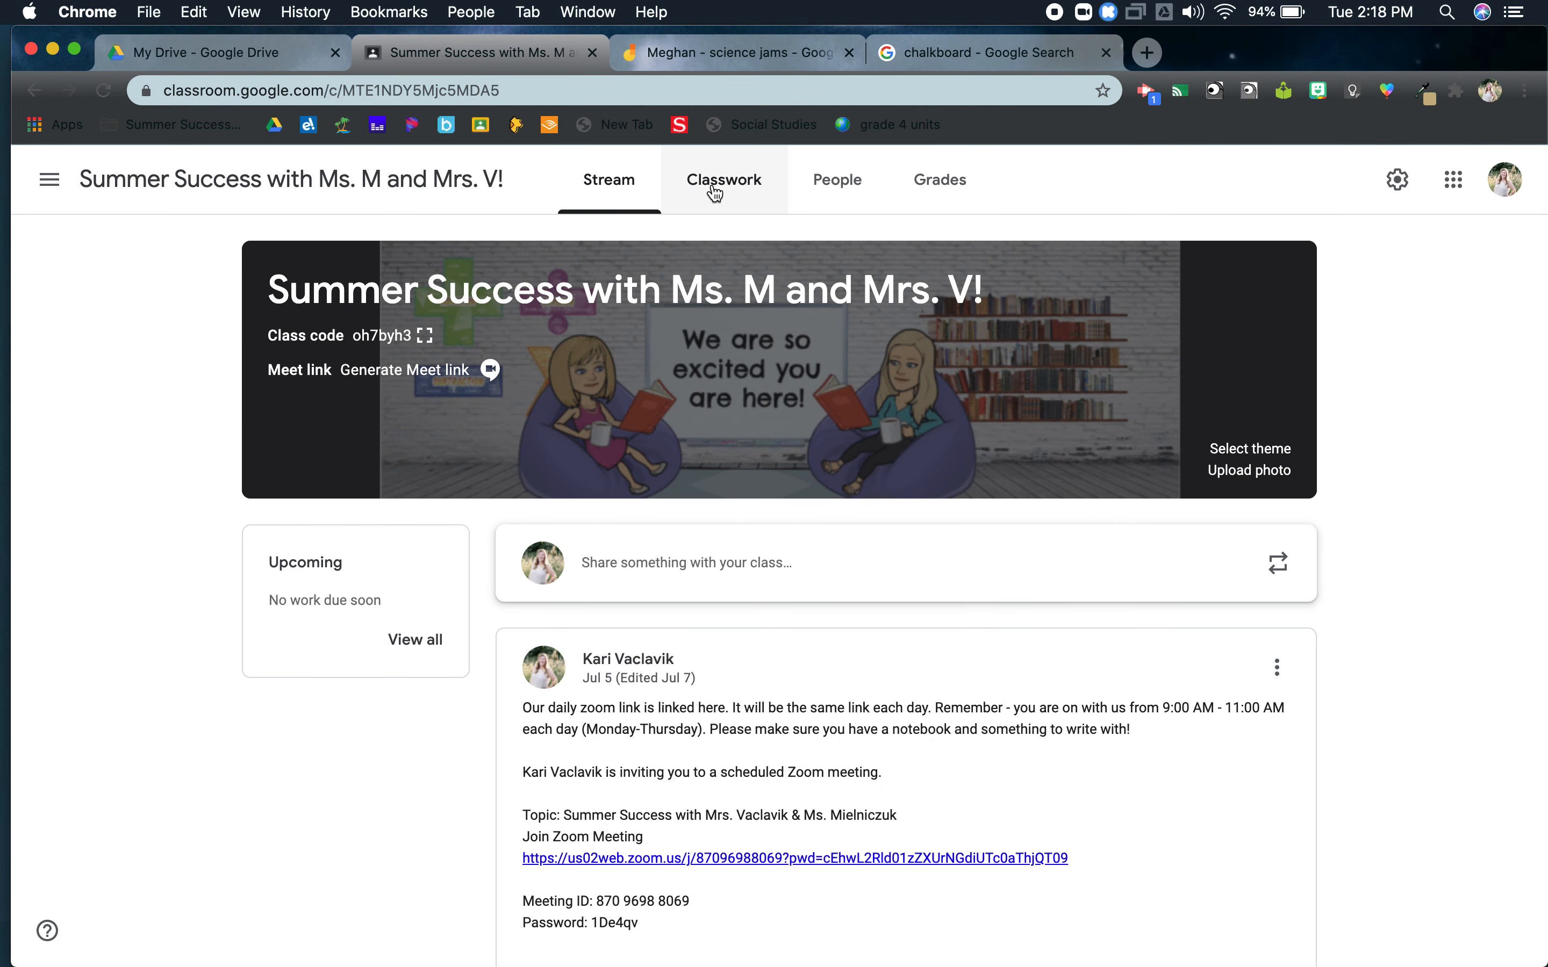
Step: Create a new classwork assignment titled "Science Jams"
click(717, 191)
click(447, 261)
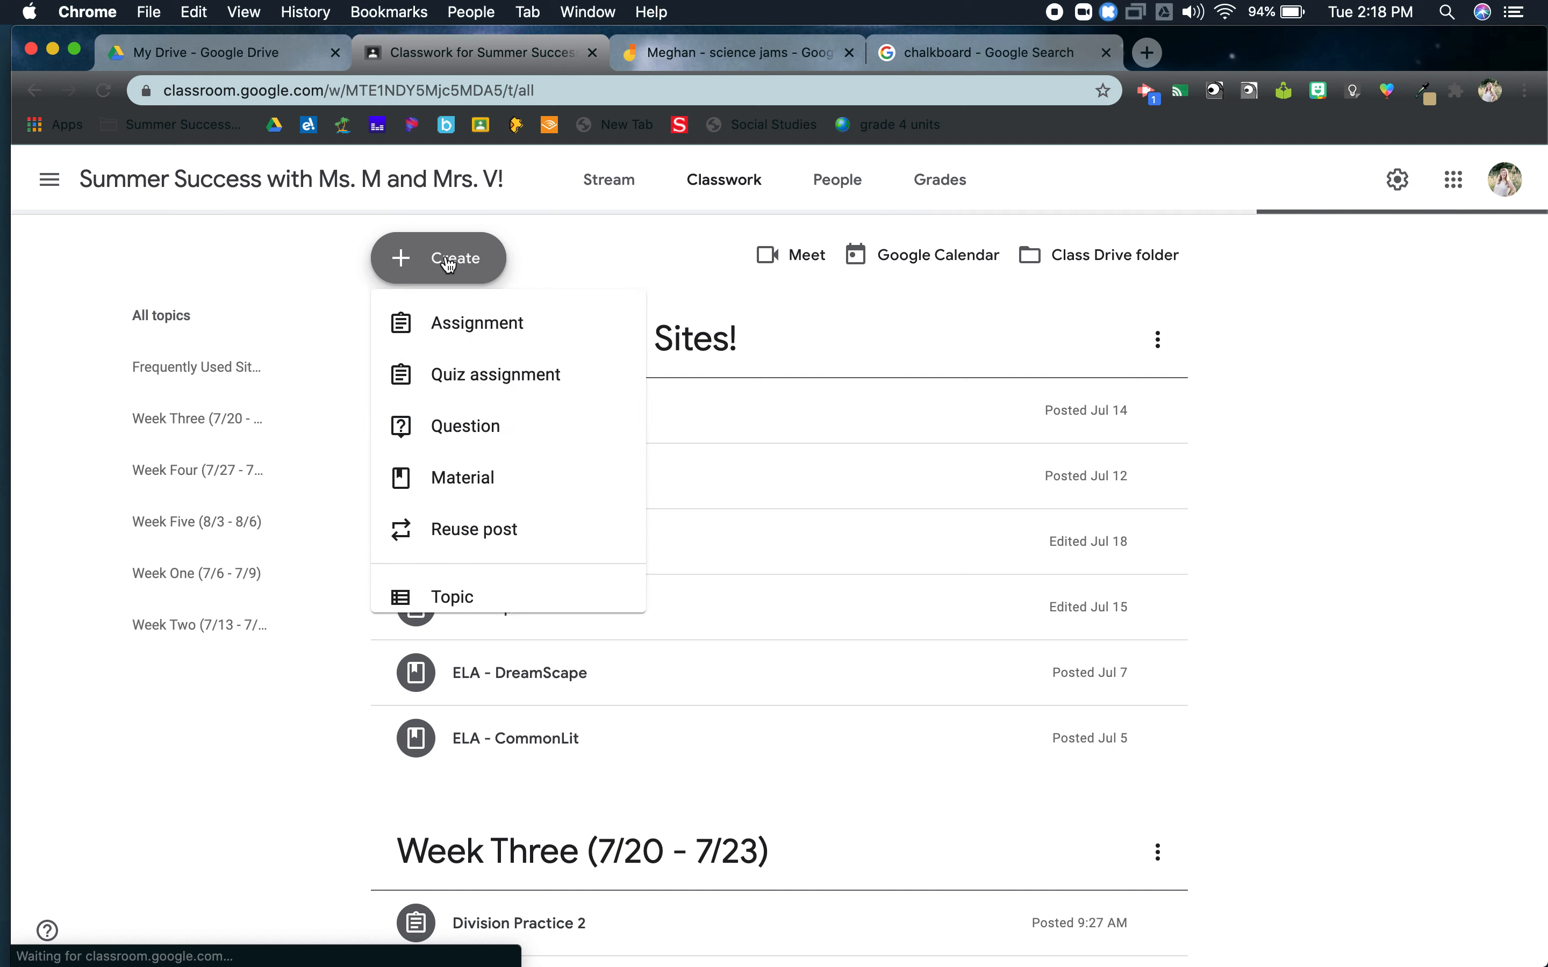
click(471, 329)
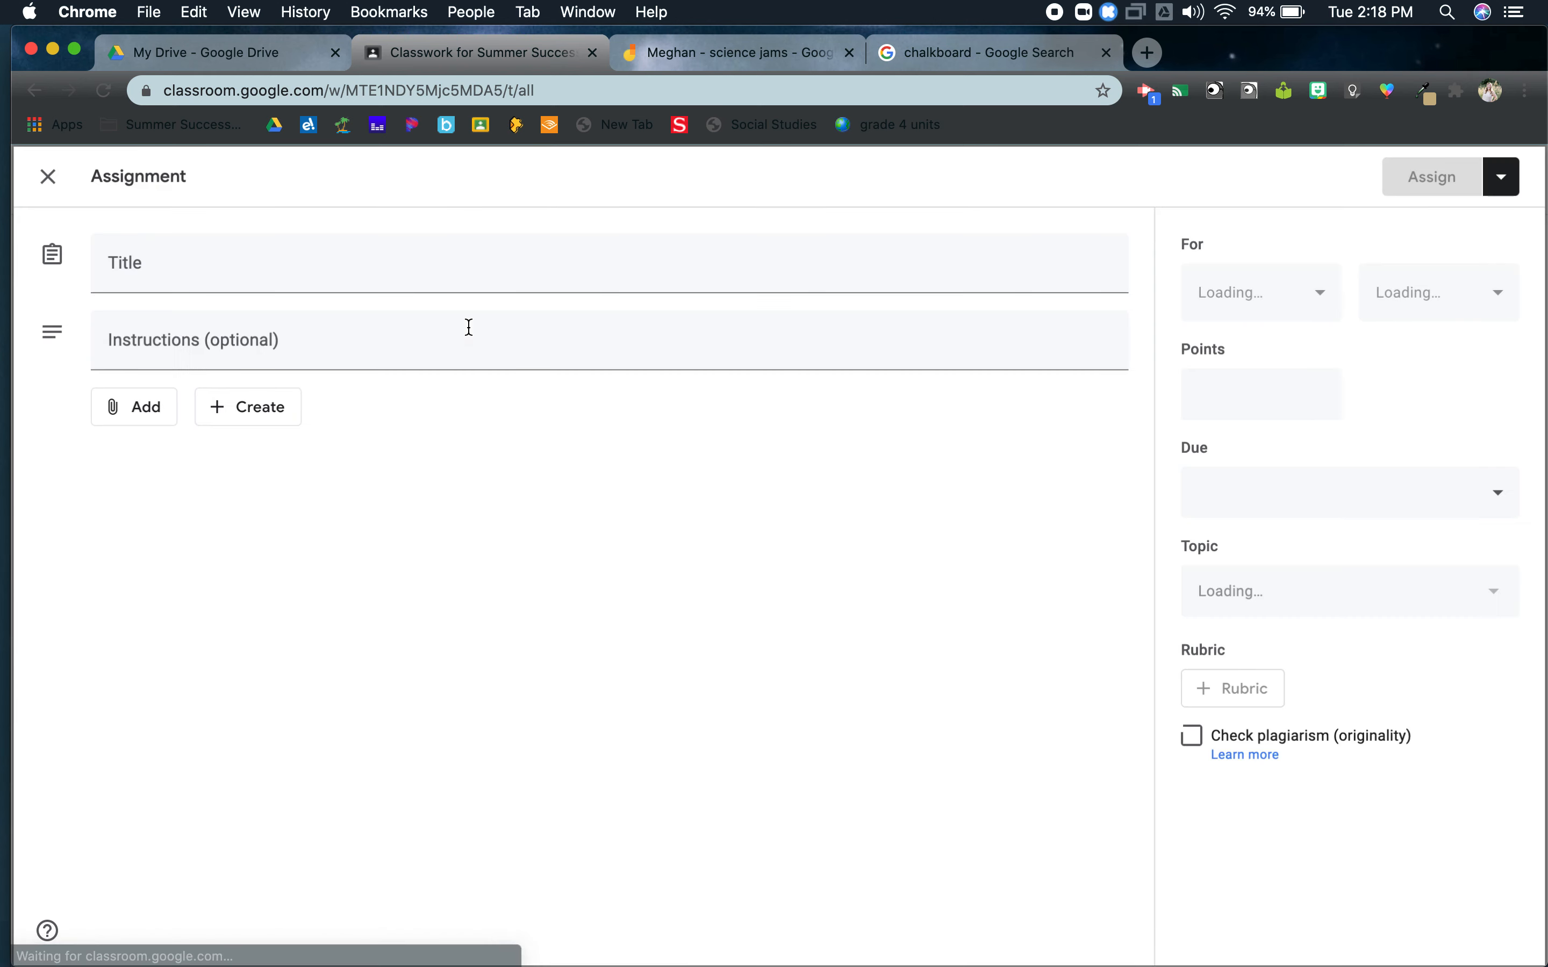
text(Science Jams)
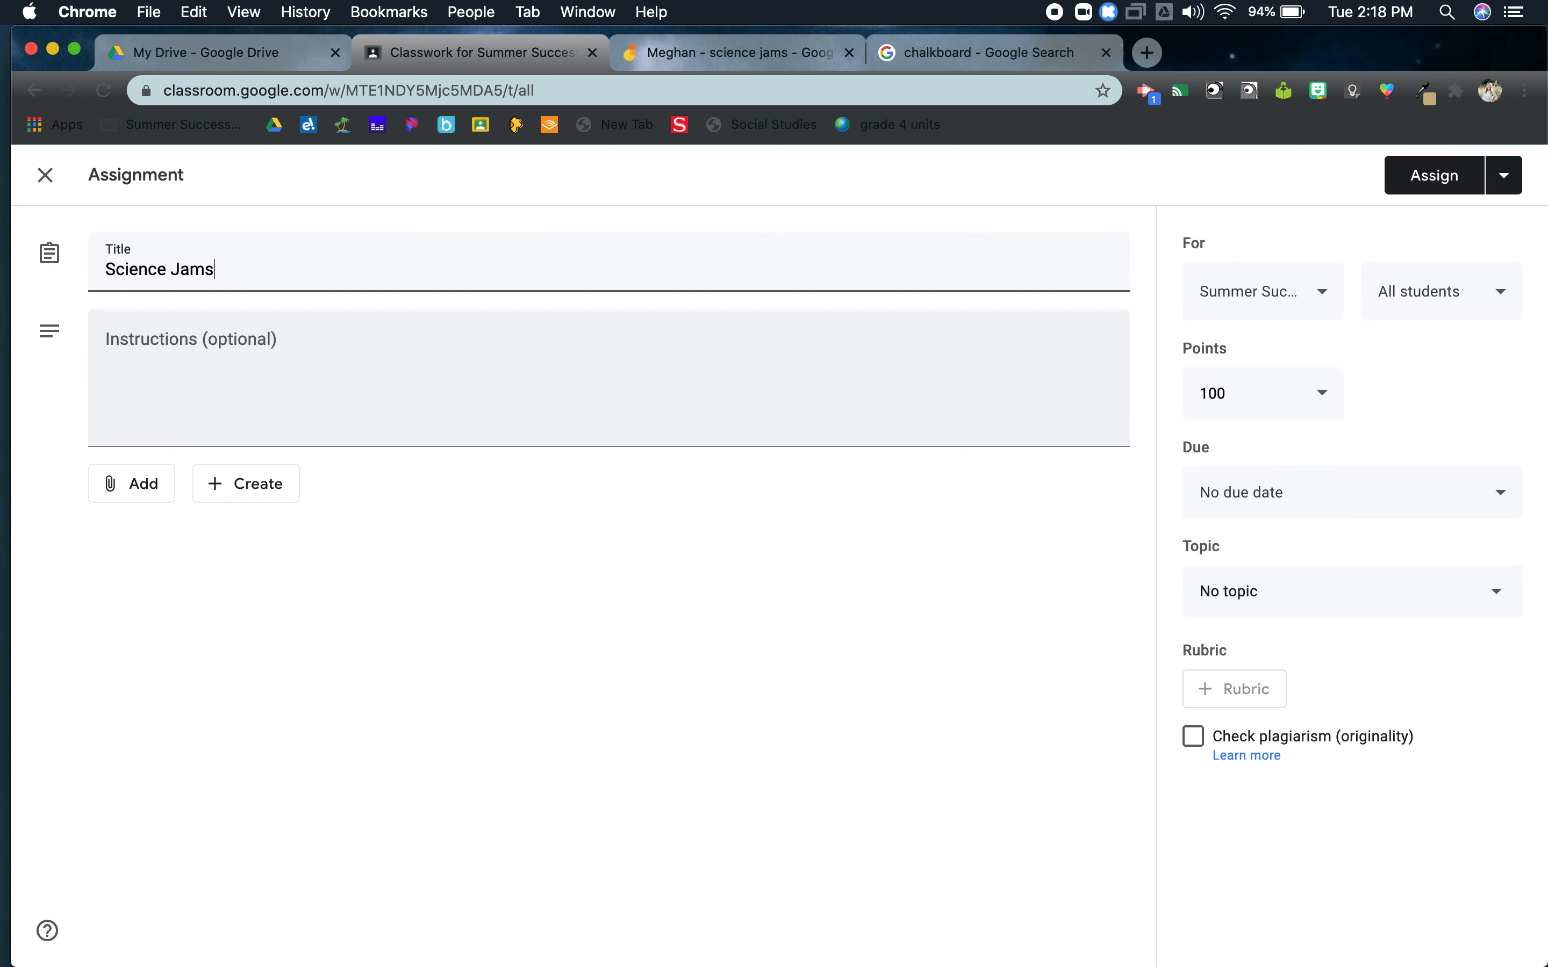
Step: Attach the recent science jams Jamboard from Google Drive to the assignment and set its access to "Students can edit file"
click(131, 489)
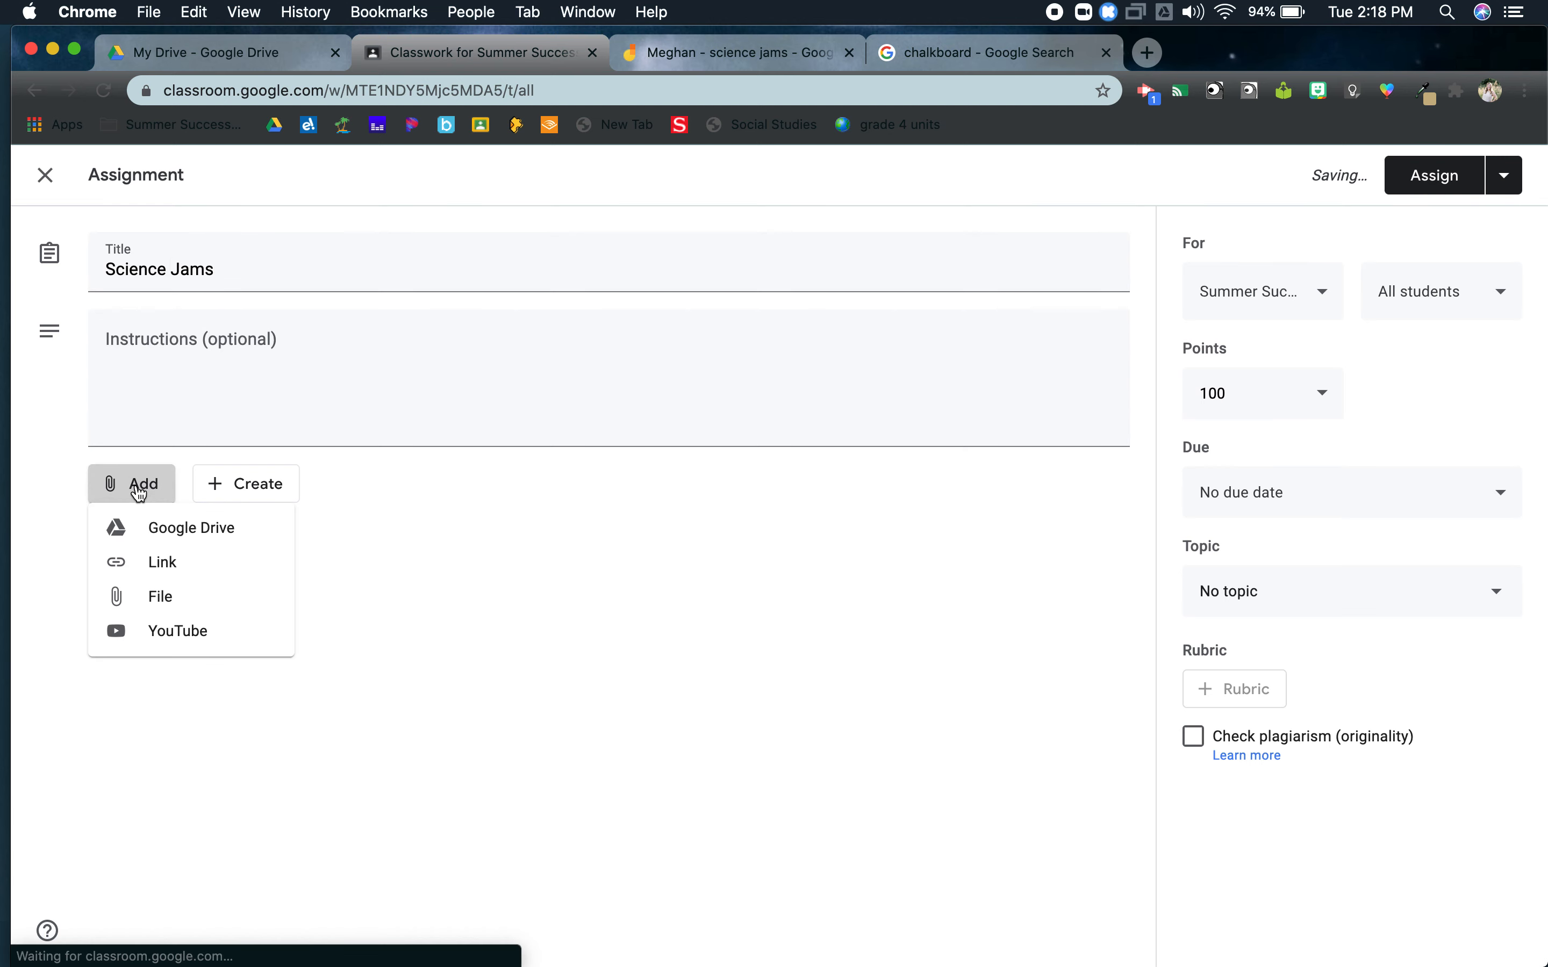
click(165, 540)
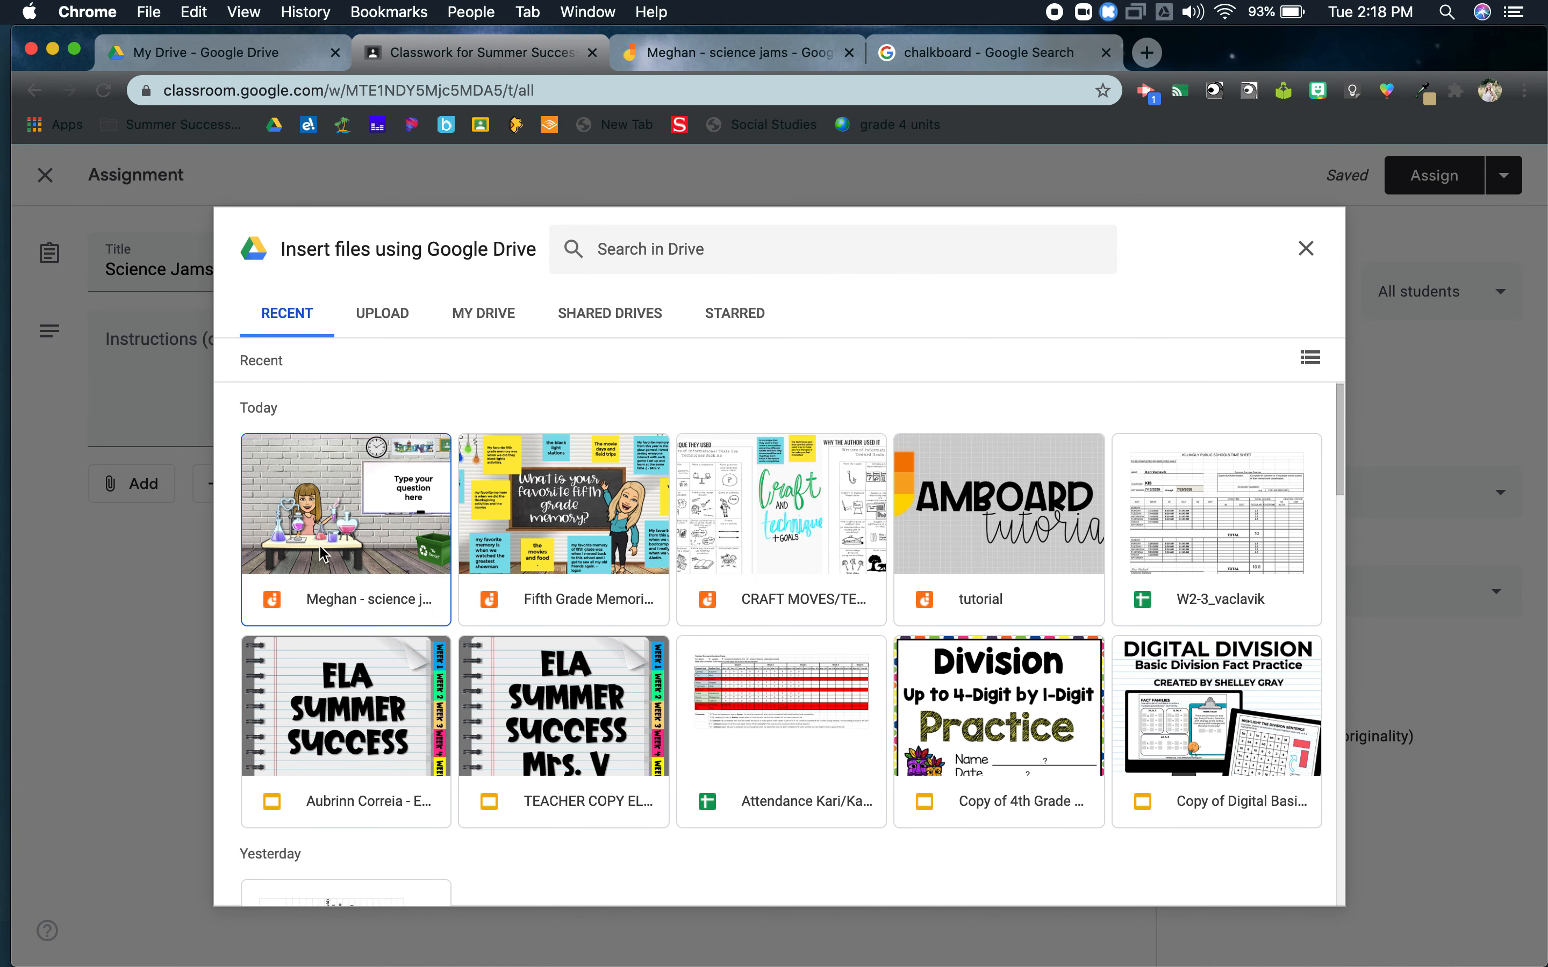
click(351, 598)
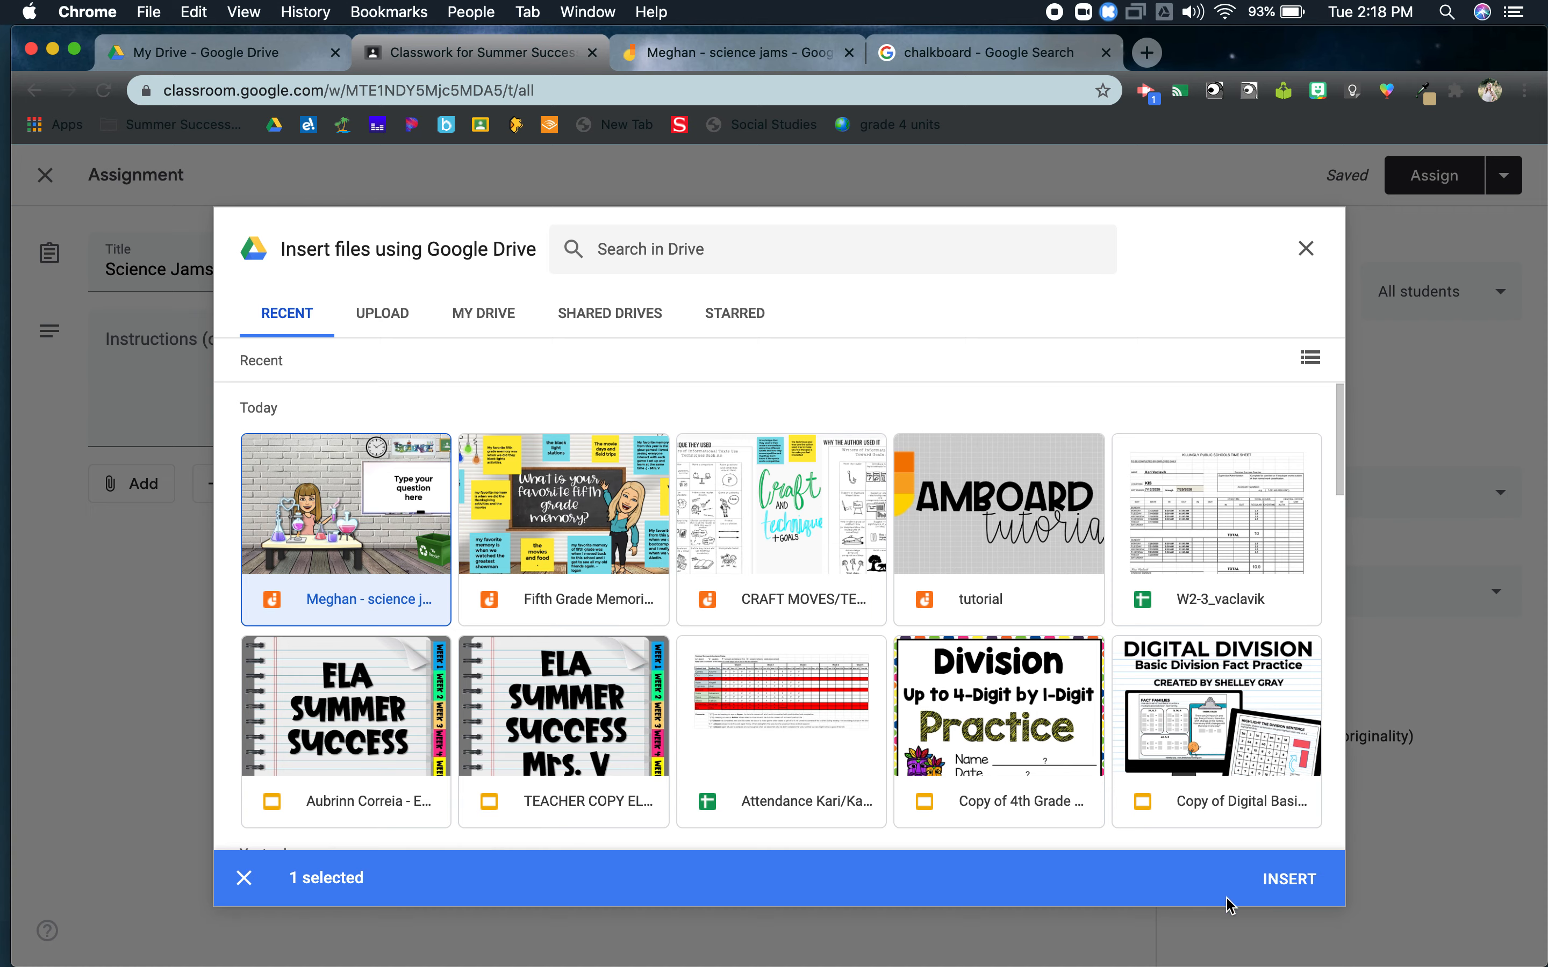
click(1279, 876)
click(951, 568)
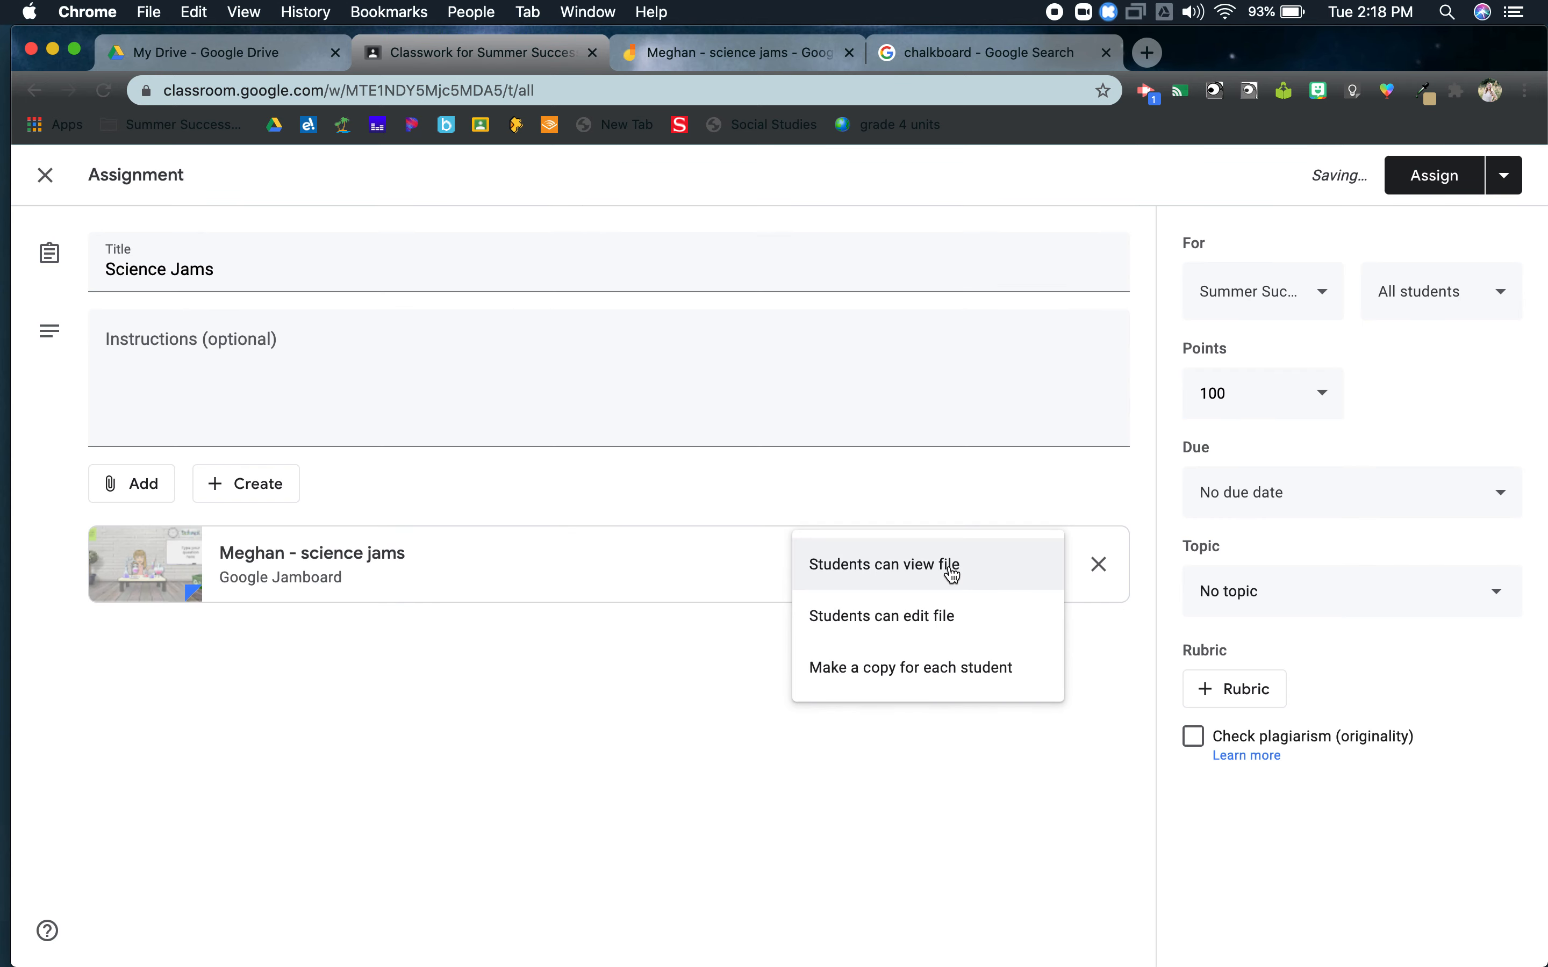
click(935, 623)
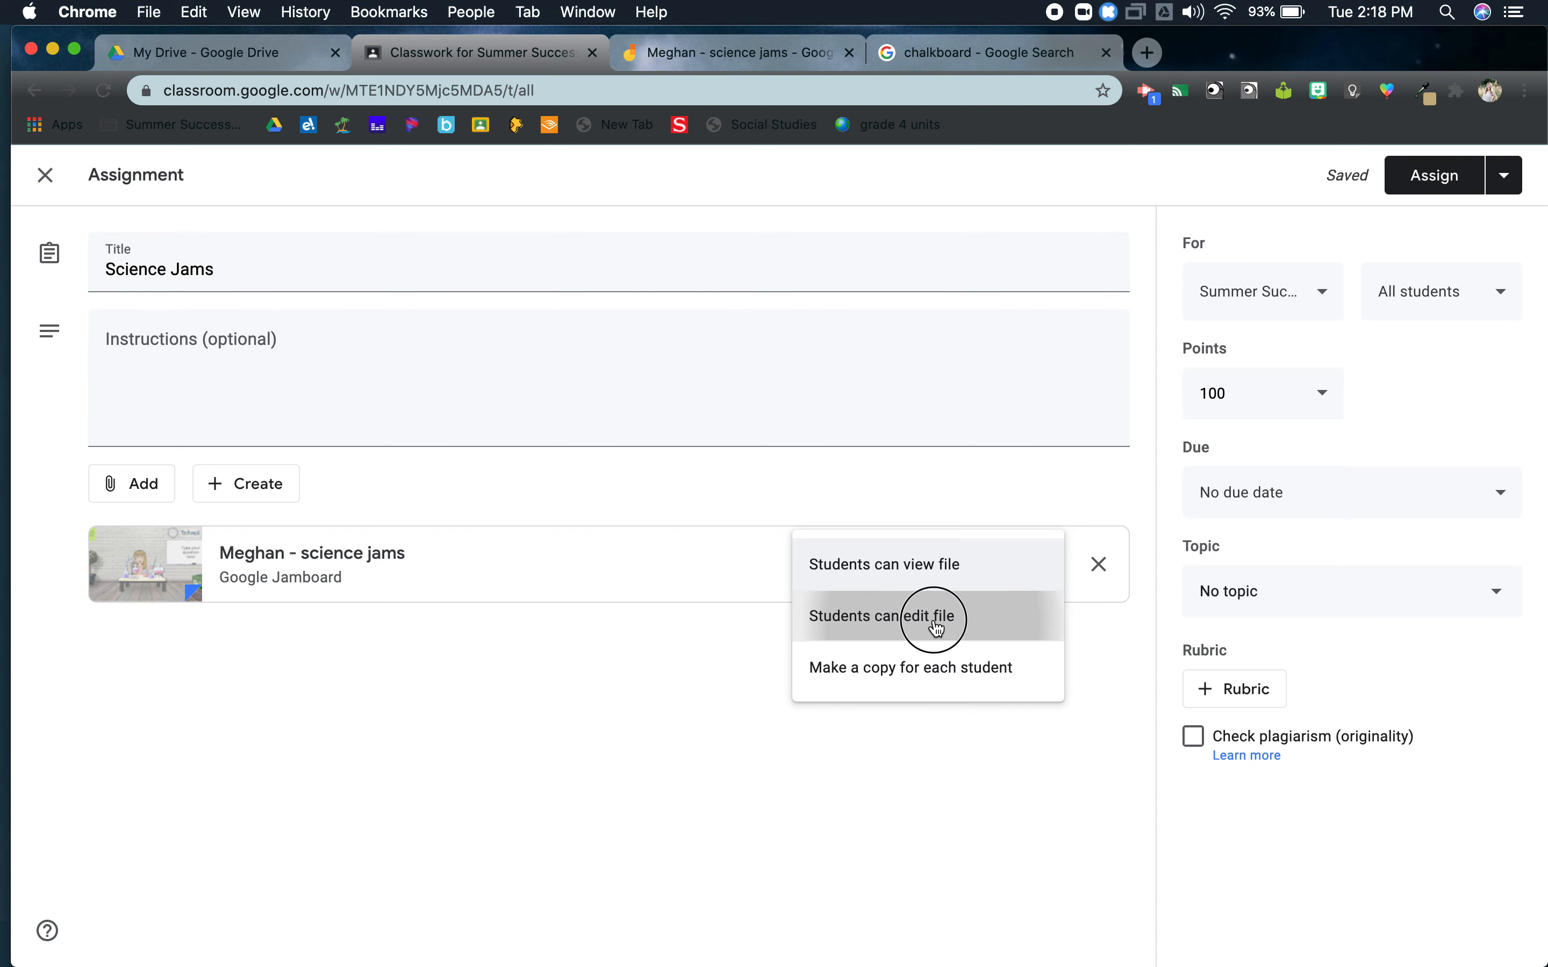
Step: Switch back to Jamboard, return to the list of recent jams and create a new blank jam
click(736, 53)
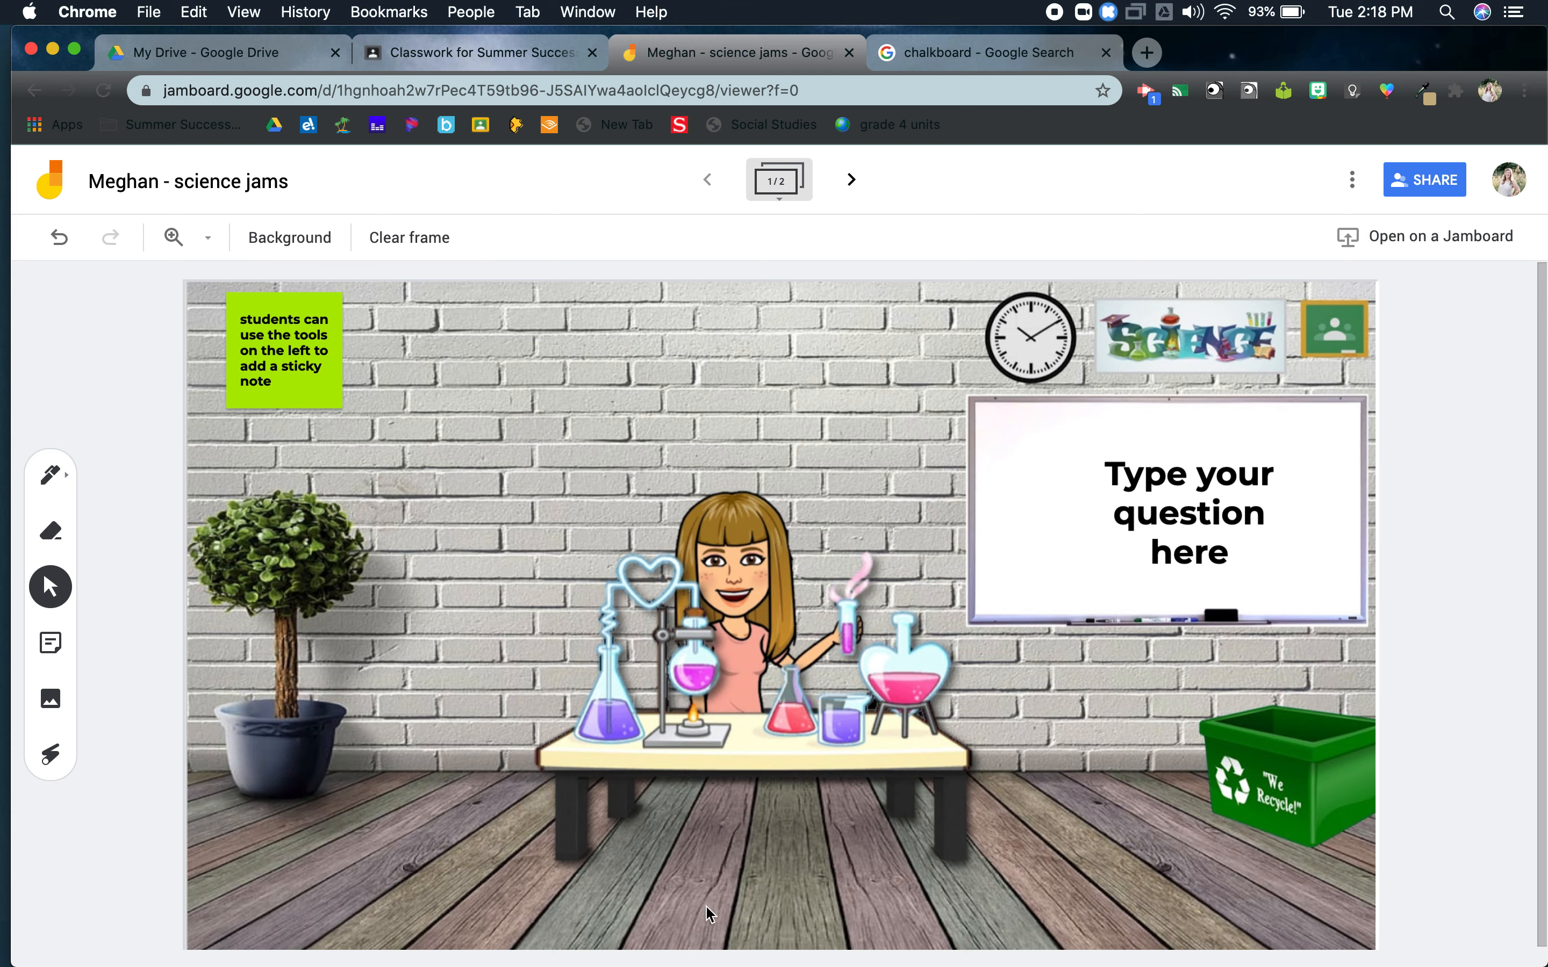
click(43, 187)
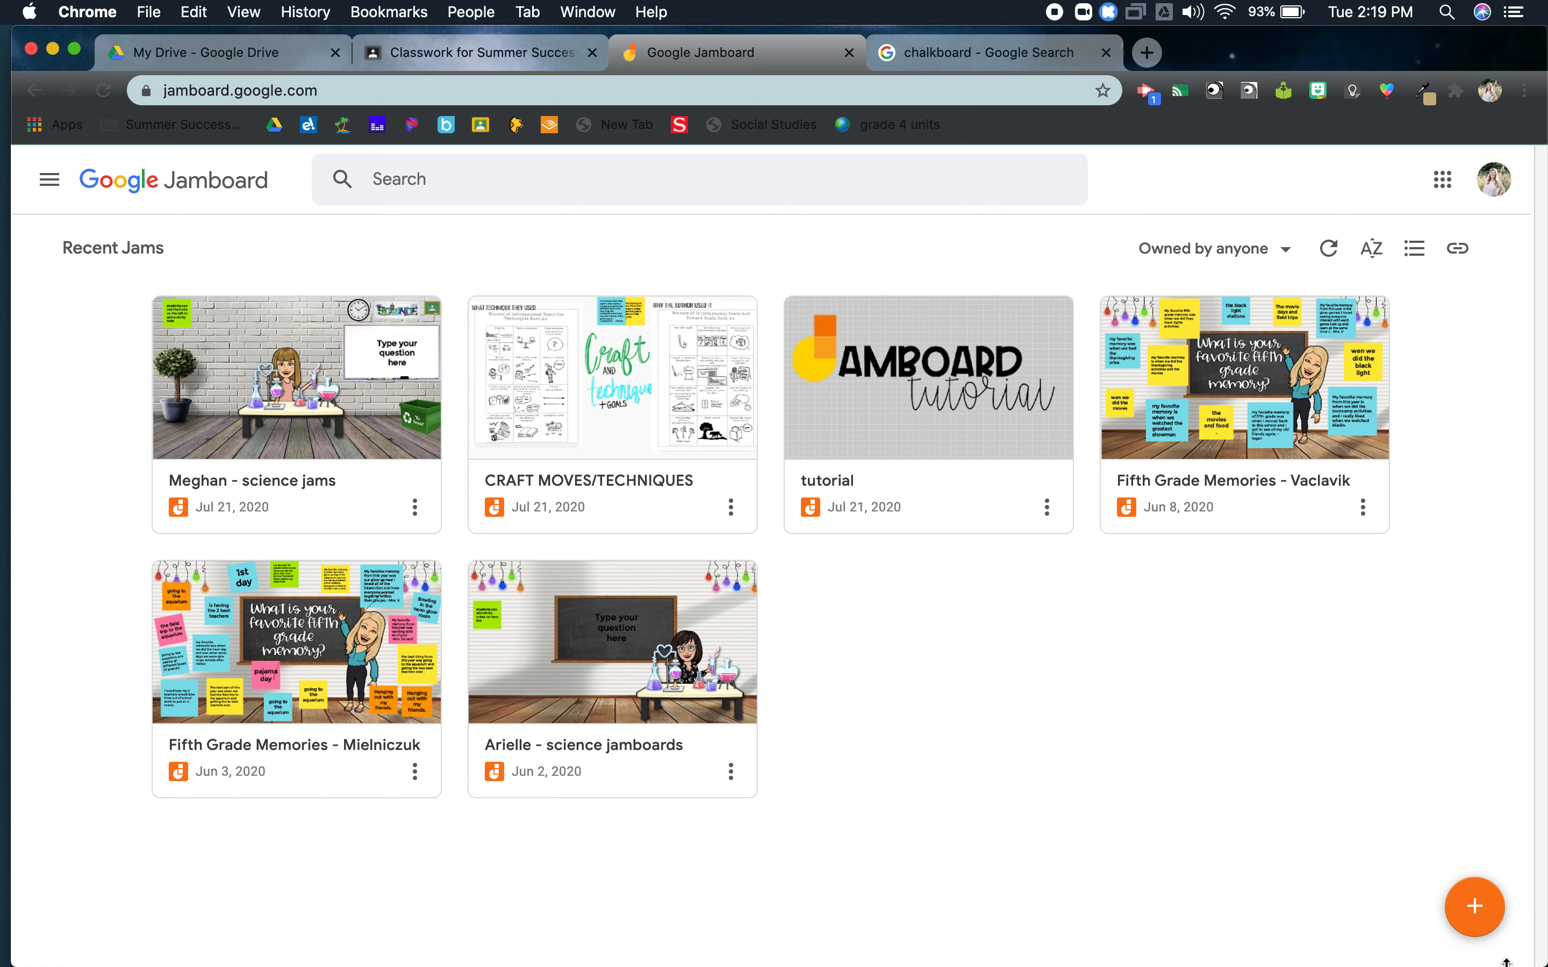
click(1480, 921)
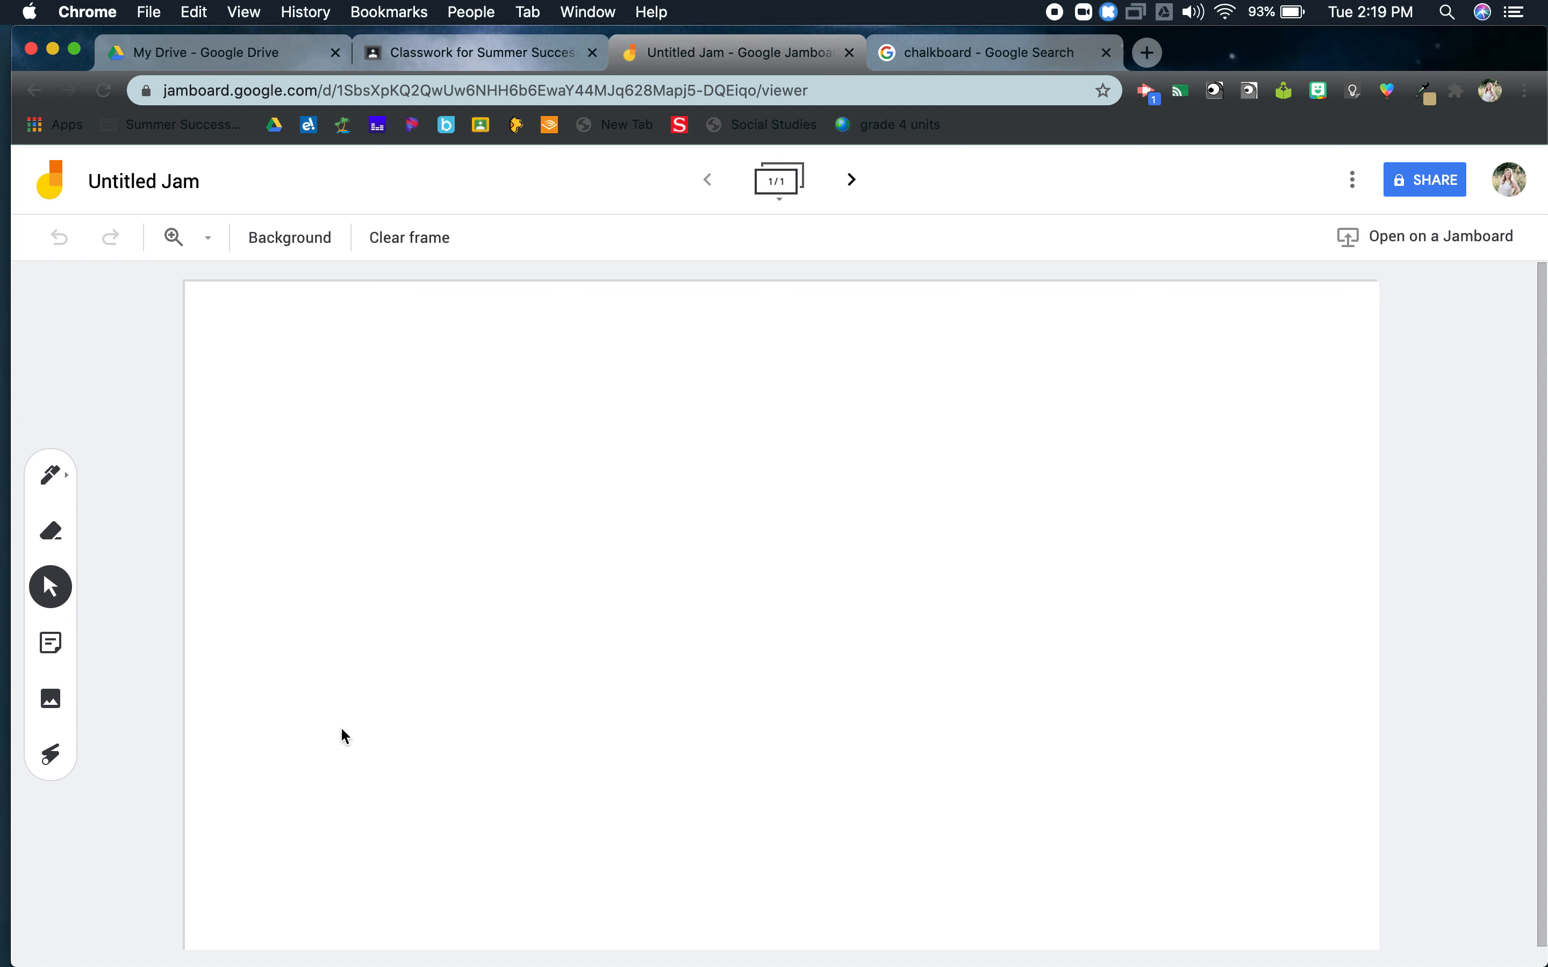
Step: Try the dotted, lined, grid and black backgrounds on the blank frame, ending with plain white
click(320, 240)
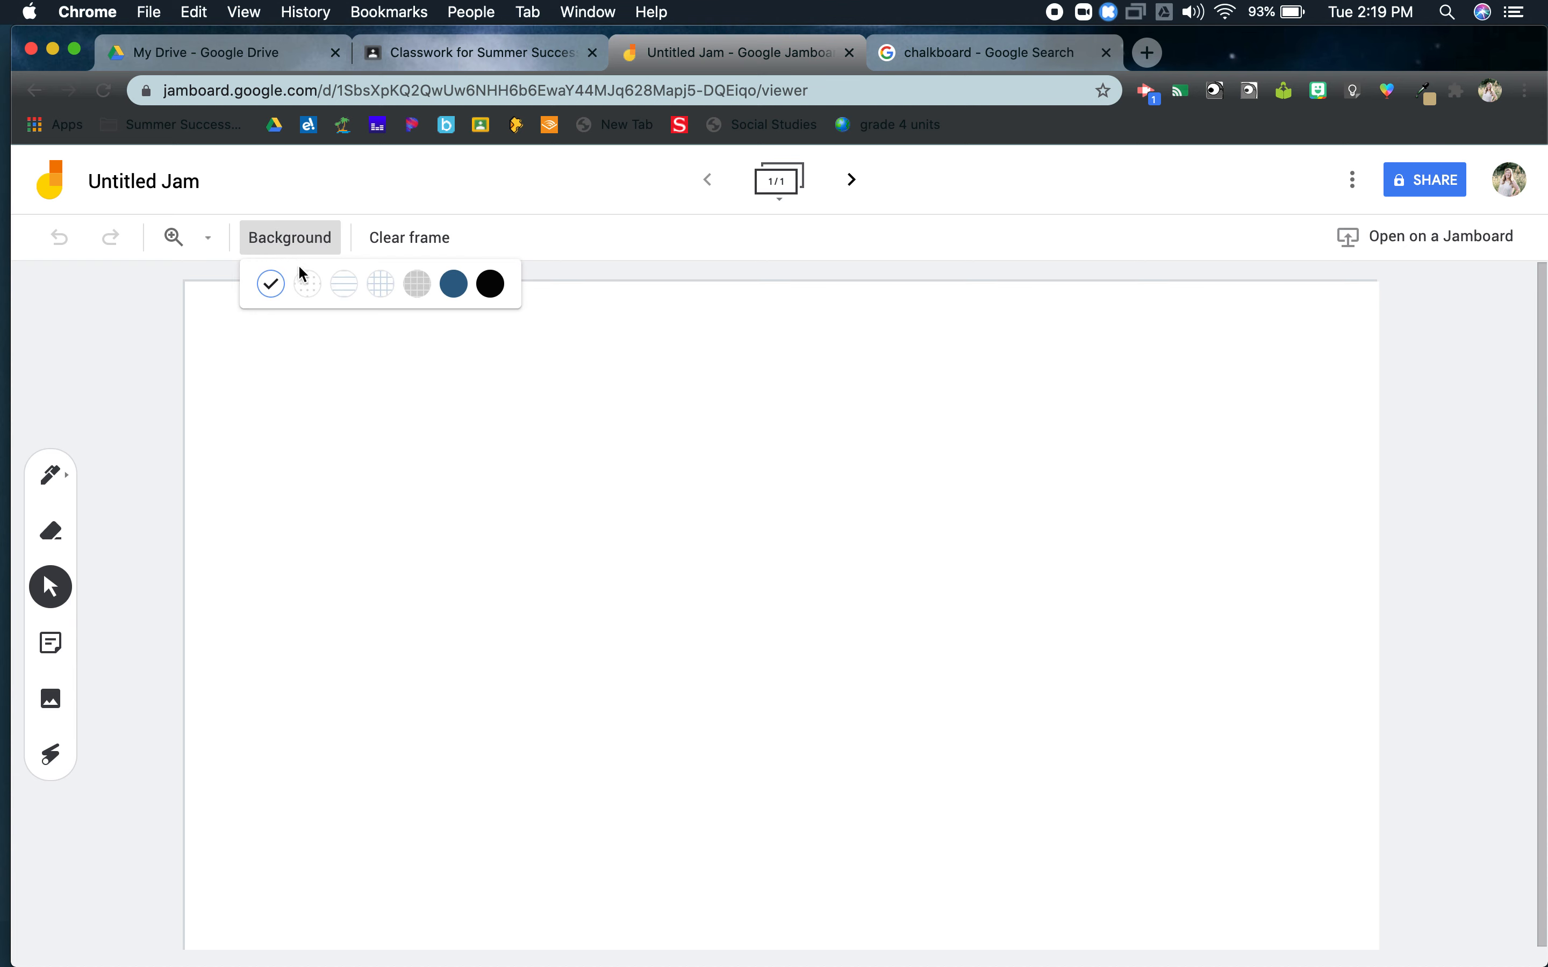
click(307, 283)
click(343, 283)
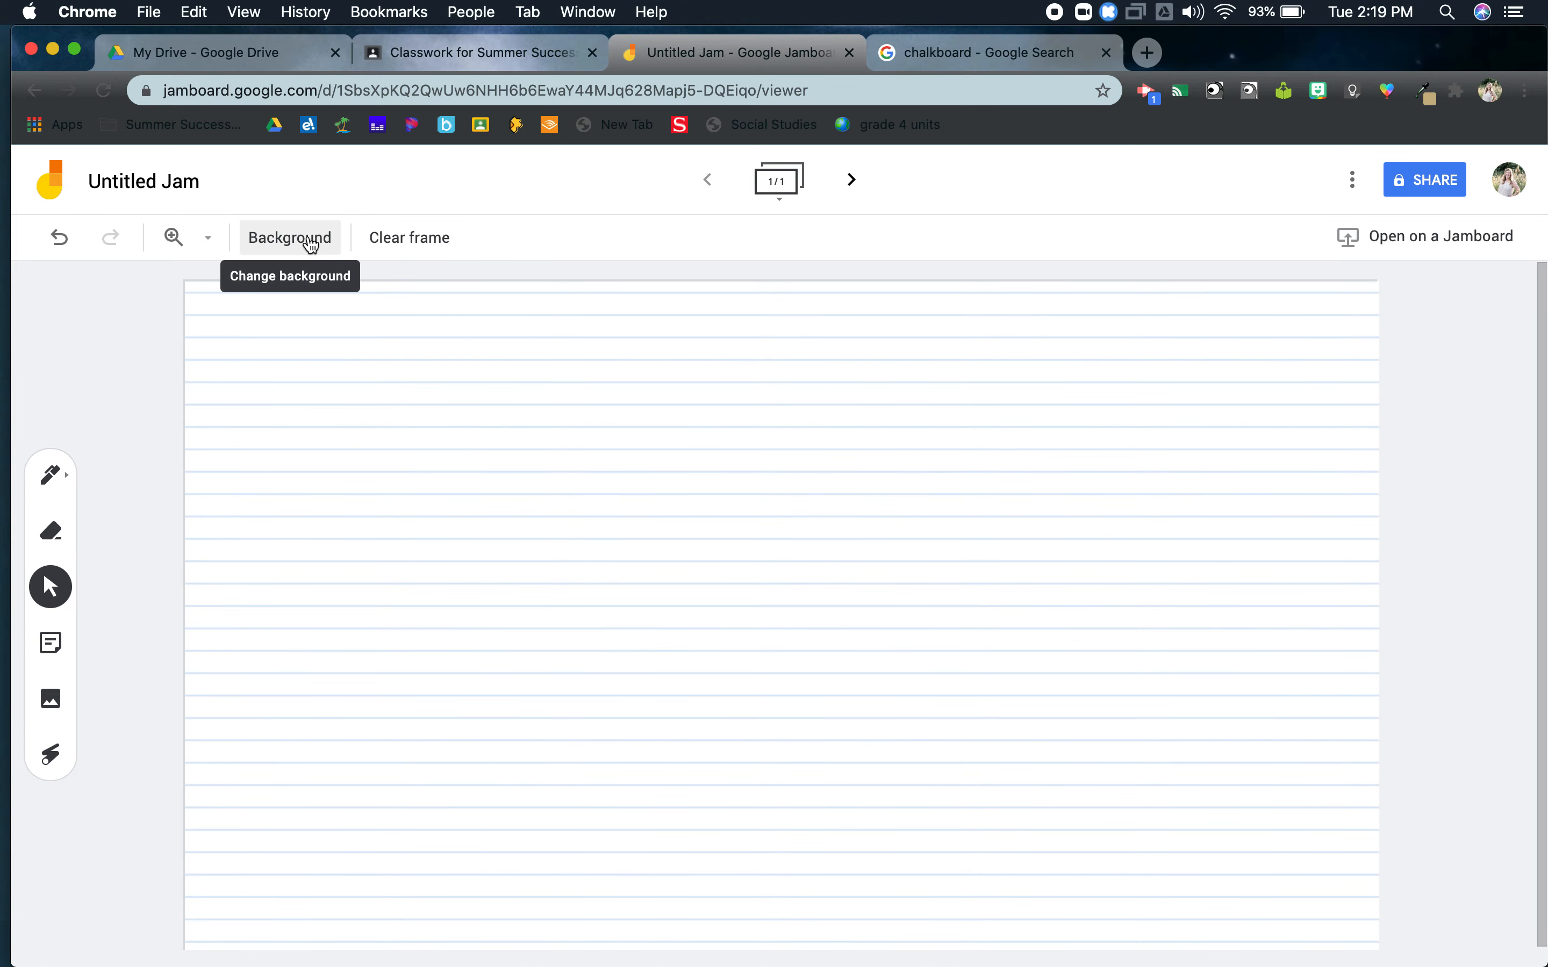
click(310, 241)
click(383, 282)
click(289, 238)
click(490, 283)
click(290, 238)
click(280, 283)
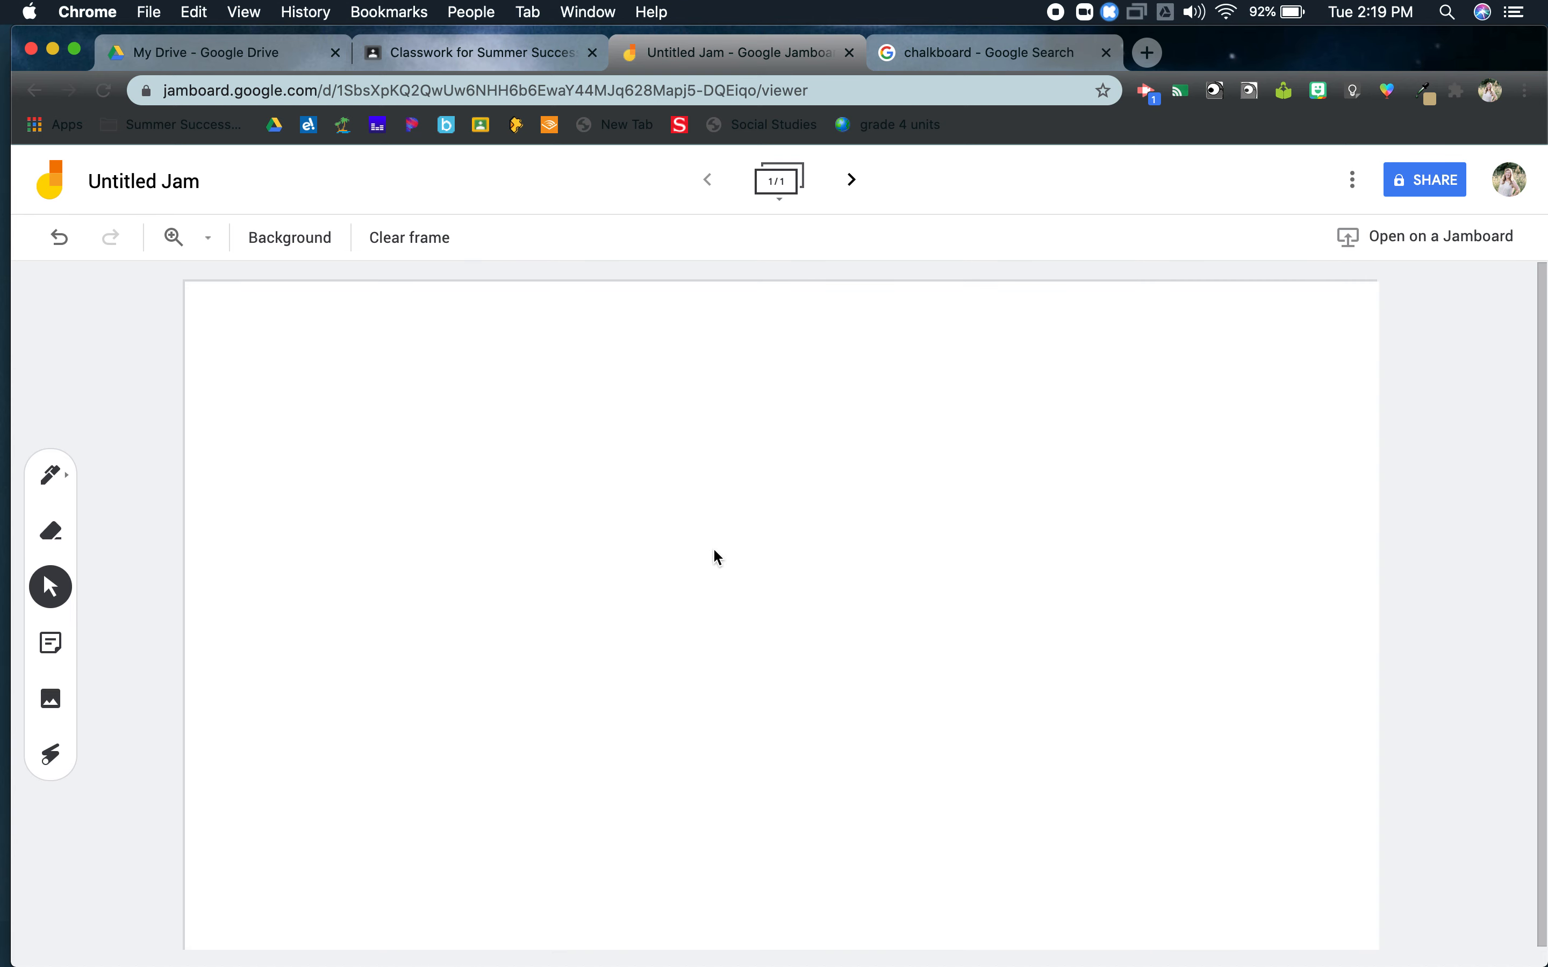
Step: Reopen the Untitled Jam from the recent jams and insert the two-circle image with a shaded overlap from an image search for "venn diagram"
click(45, 191)
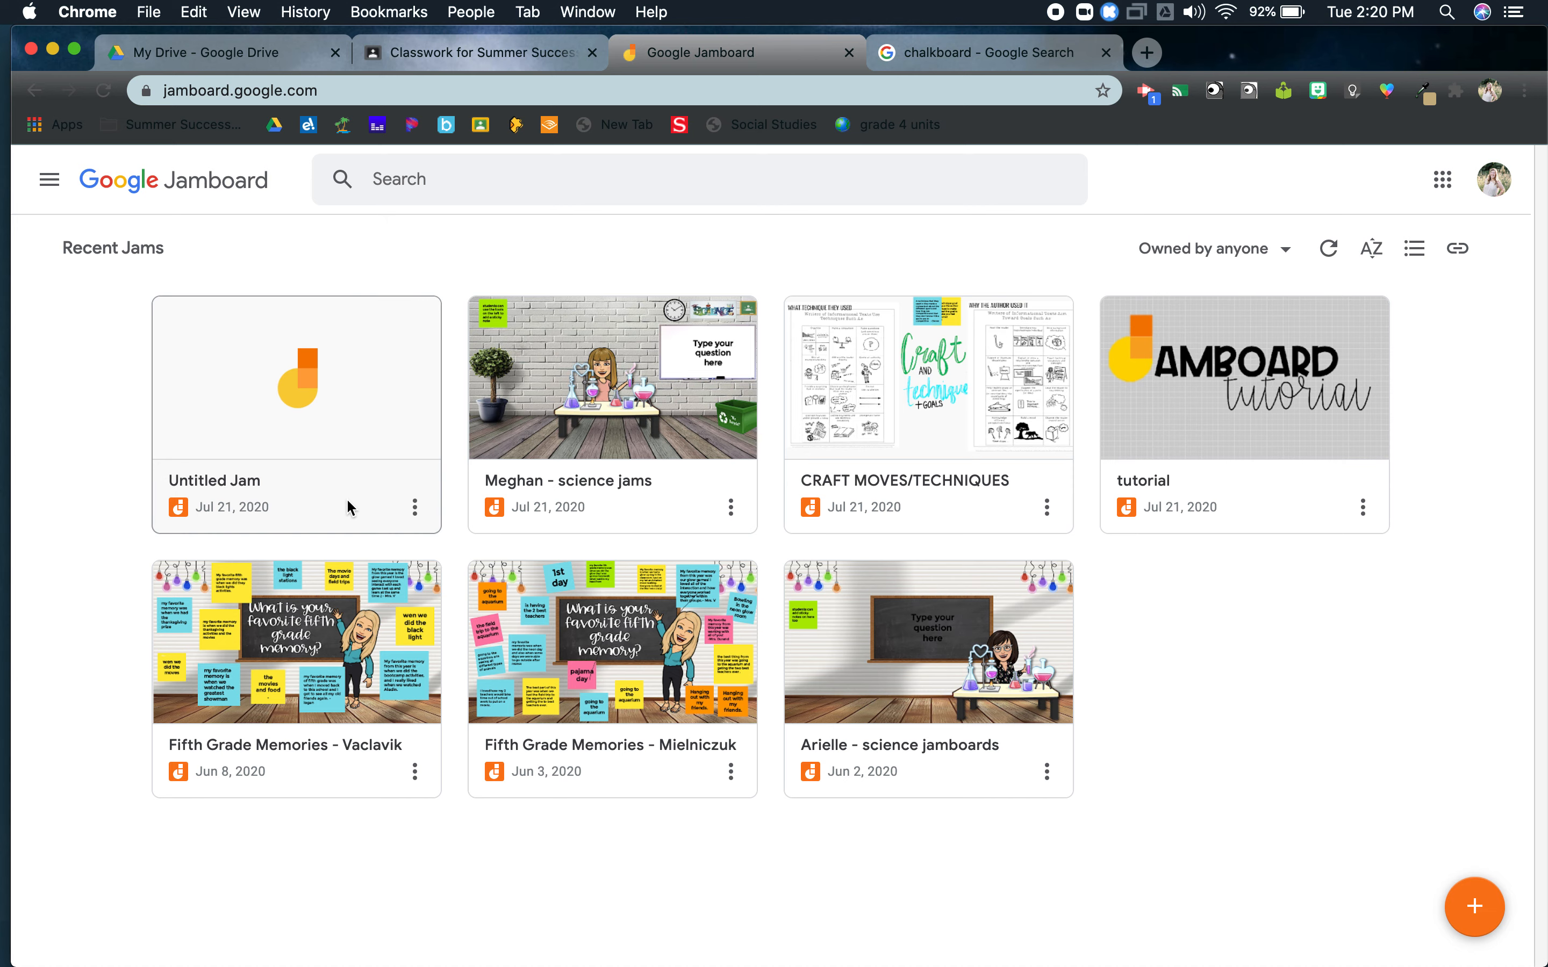
click(347, 435)
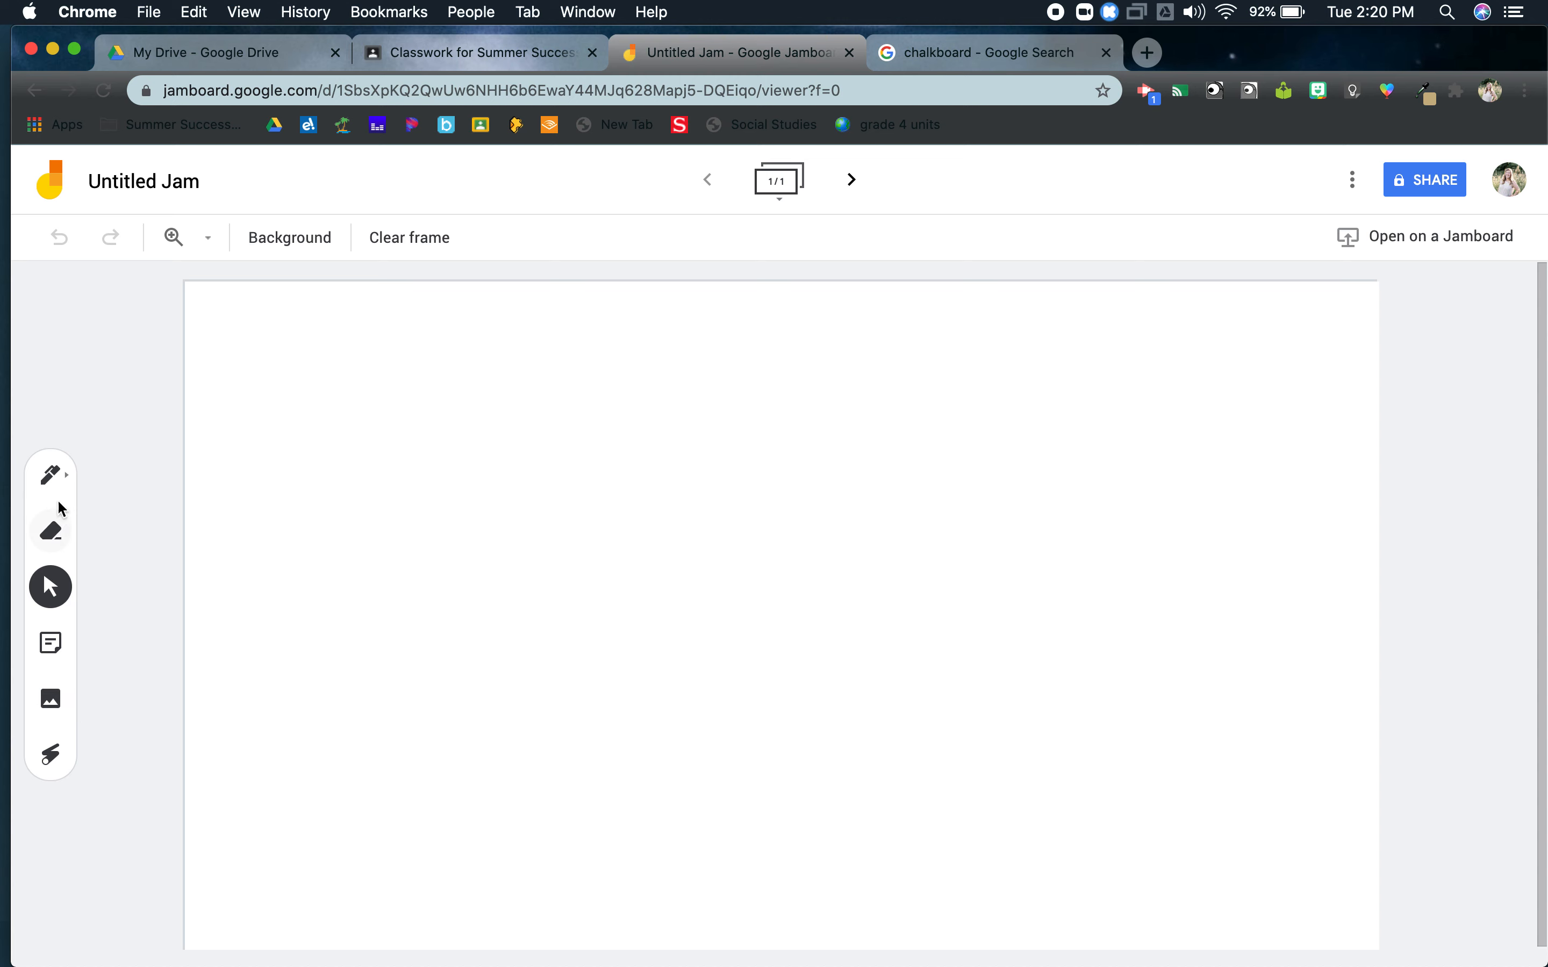
click(51, 700)
click(442, 304)
text(venn diagram)
key(Return)
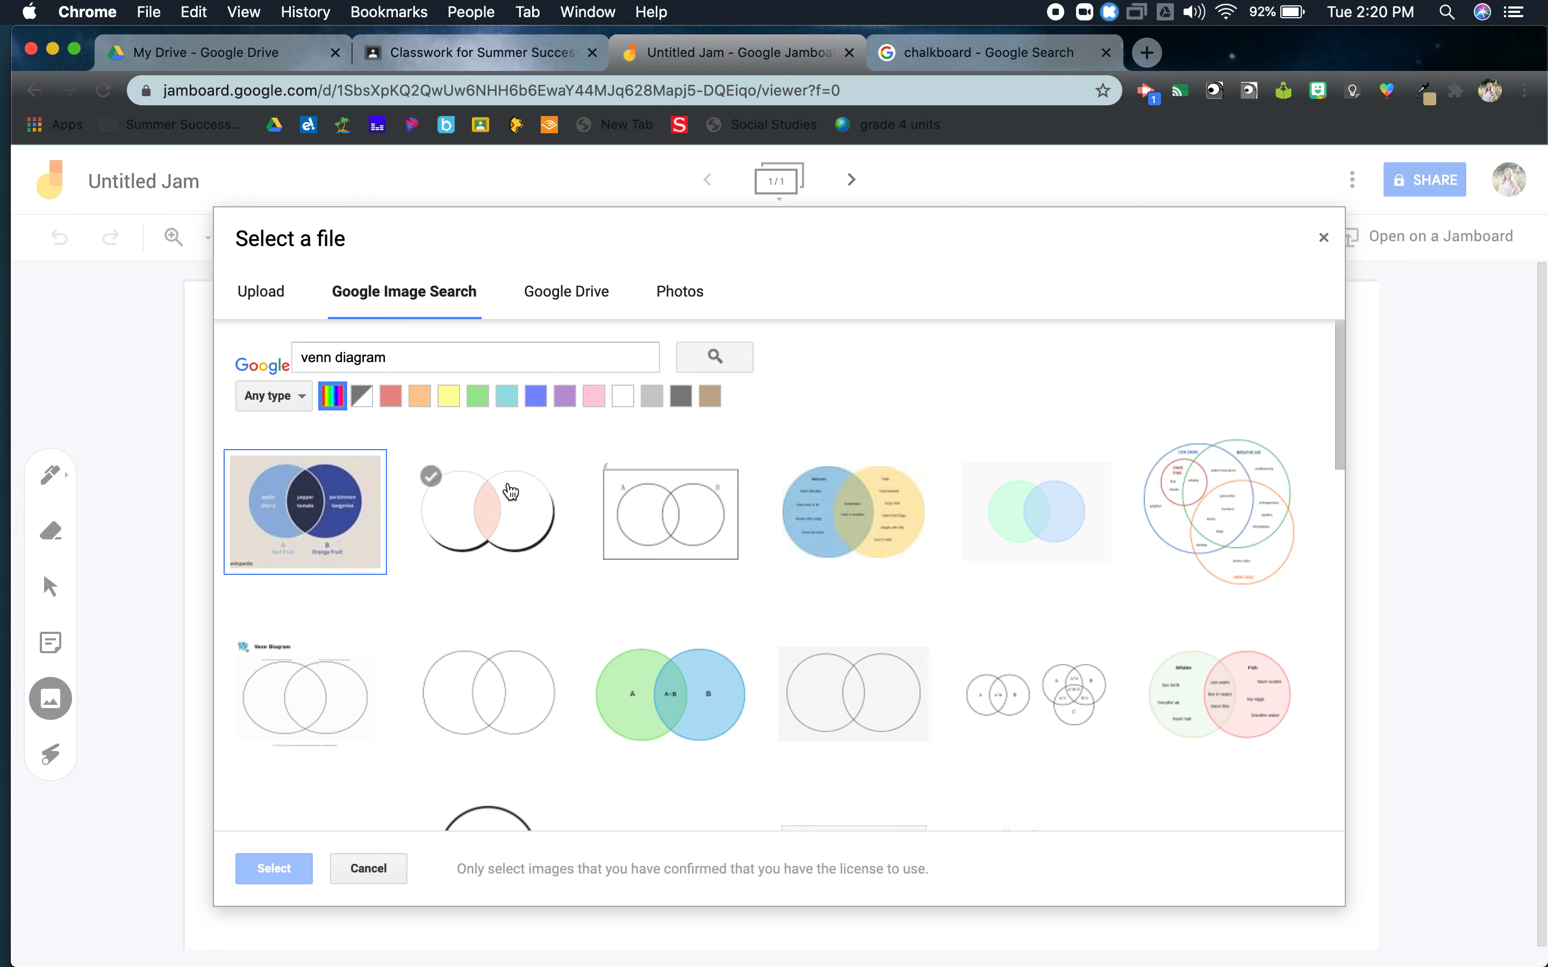
click(499, 514)
click(292, 871)
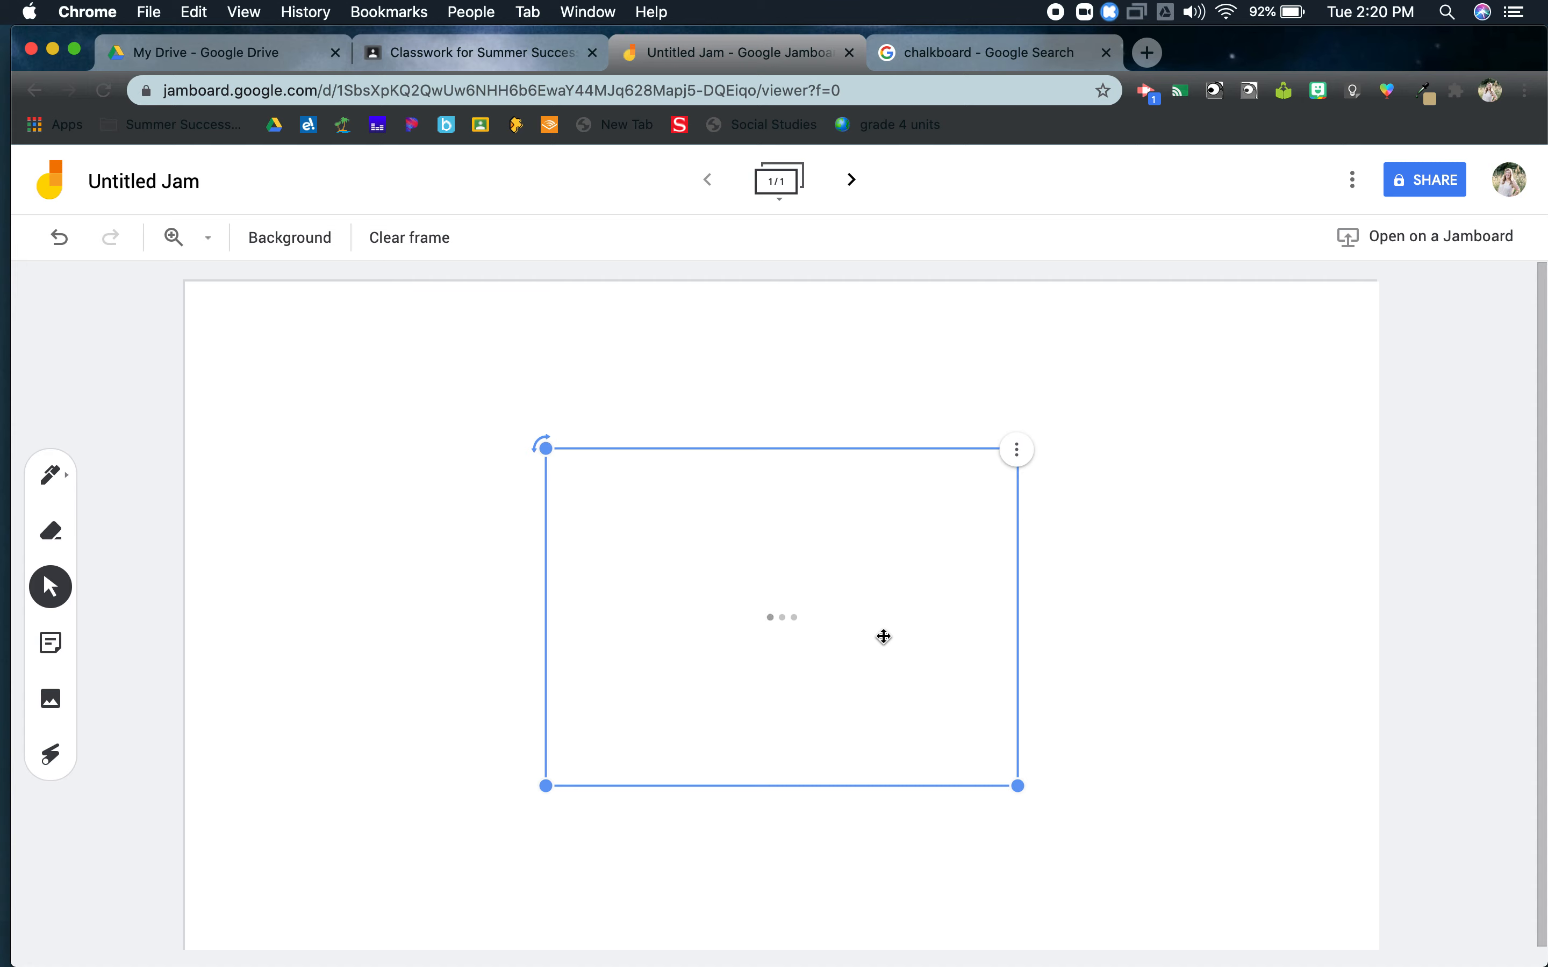
Step: Move and enlarge the Venn diagram image until it fills the frame, and deselect it
drag(883, 637, 579, 468)
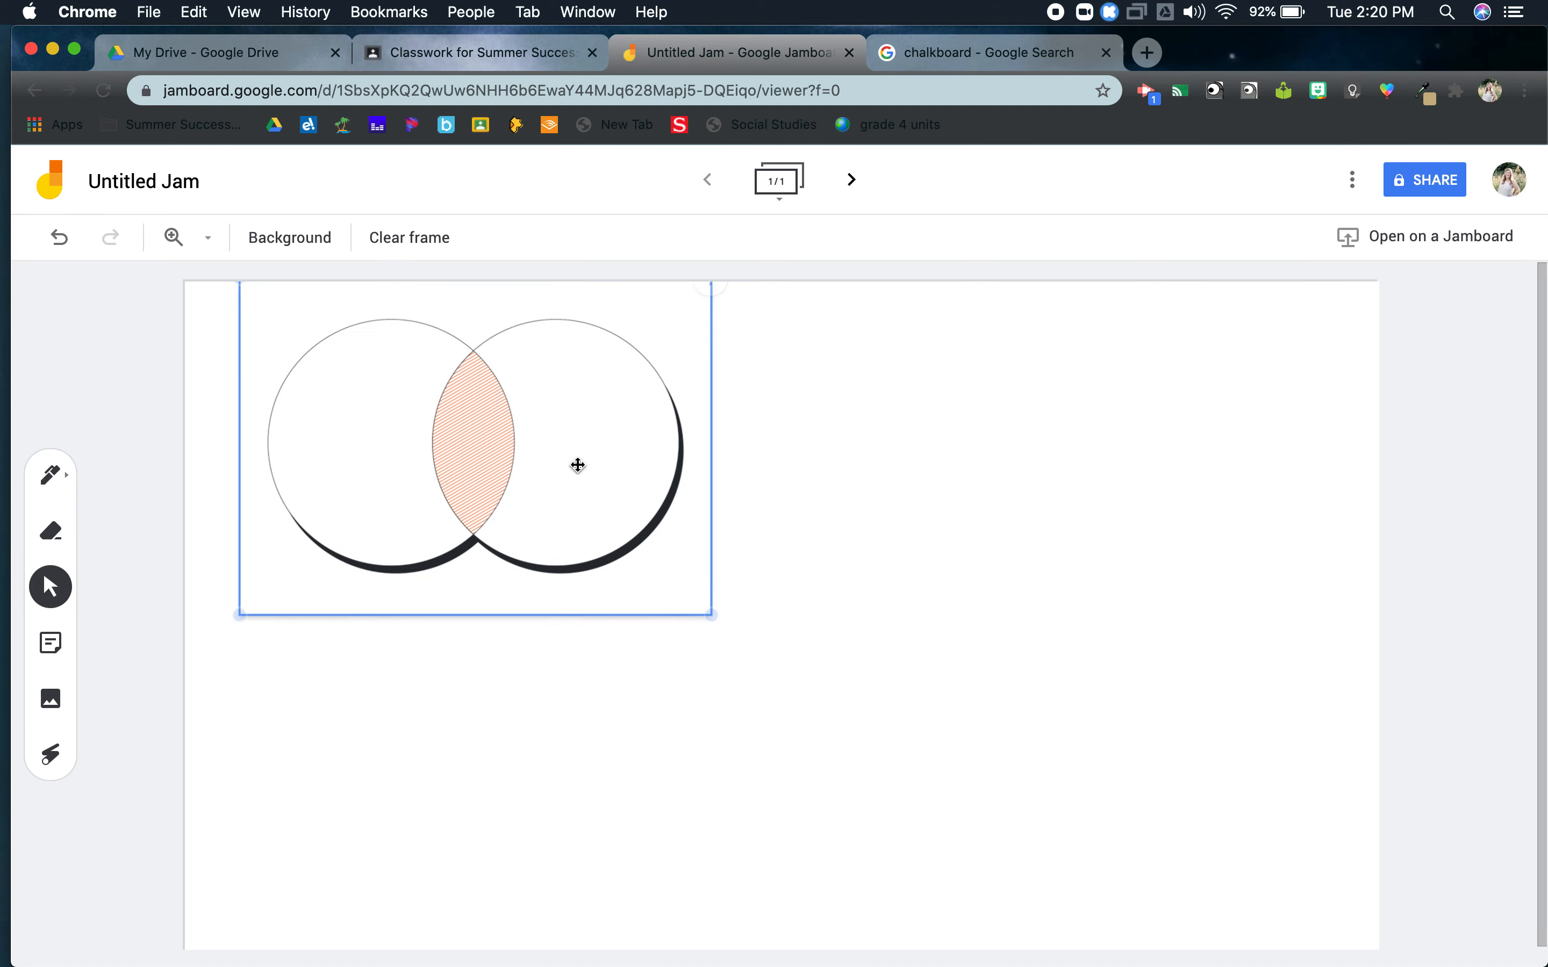
drag(713, 621, 1538, 959)
drag(1012, 749, 965, 680)
click(1399, 593)
click(1164, 523)
click(1510, 450)
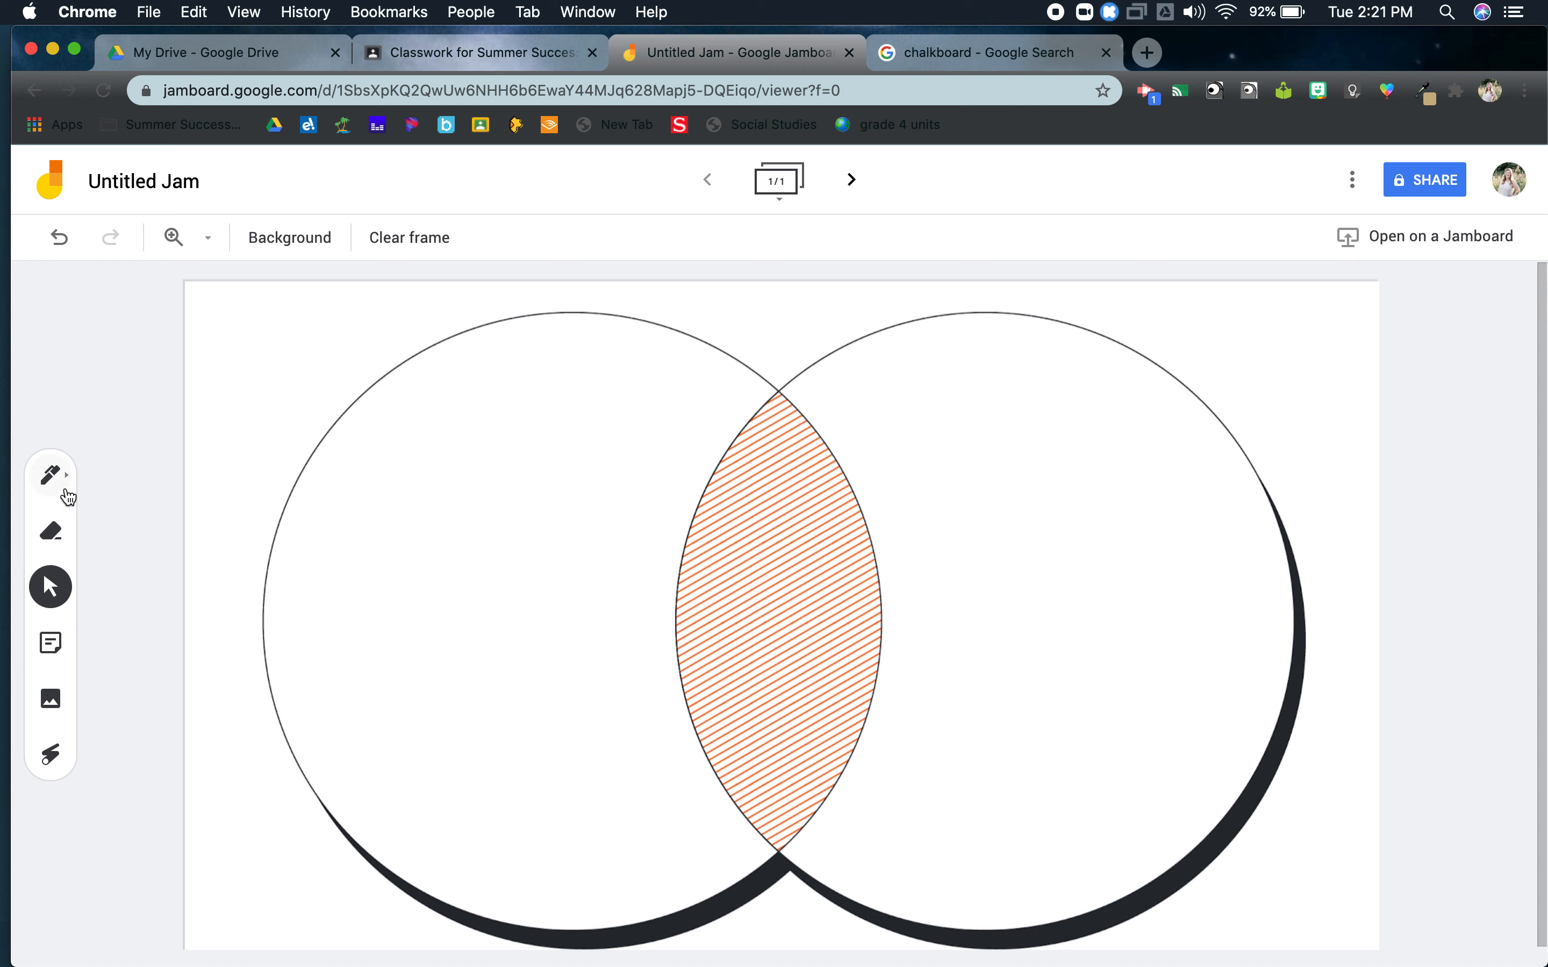
Step: Add a sticky note reading "Ellis Island" with a transparent background, after trying the green, blue, pink and orange colors
click(51, 642)
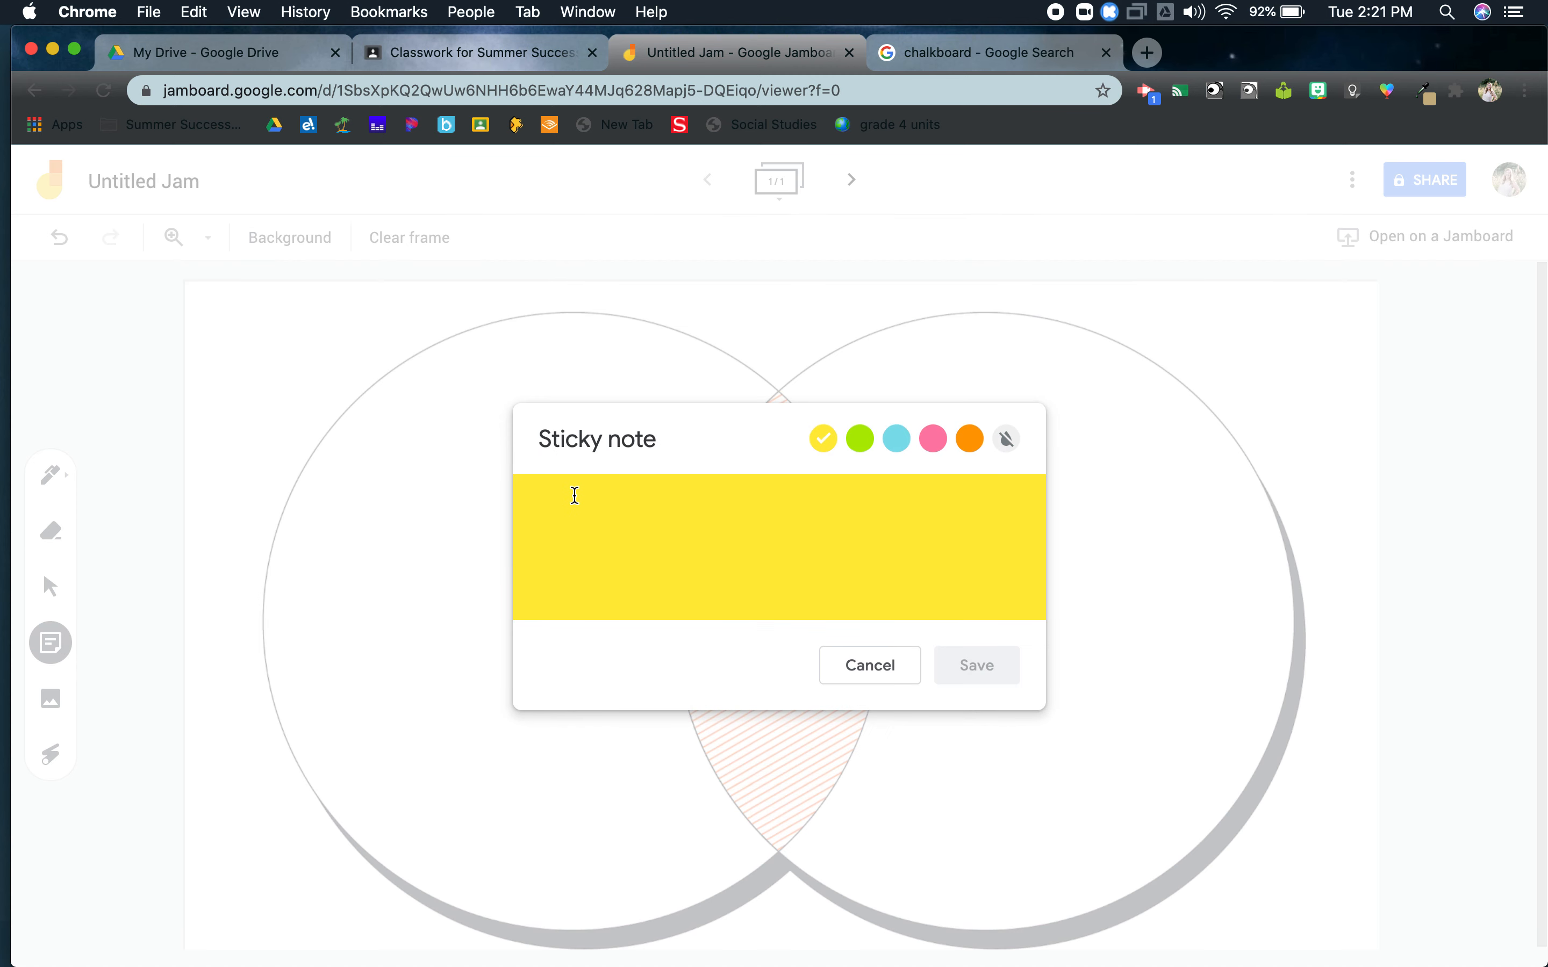
text(Ellis Island)
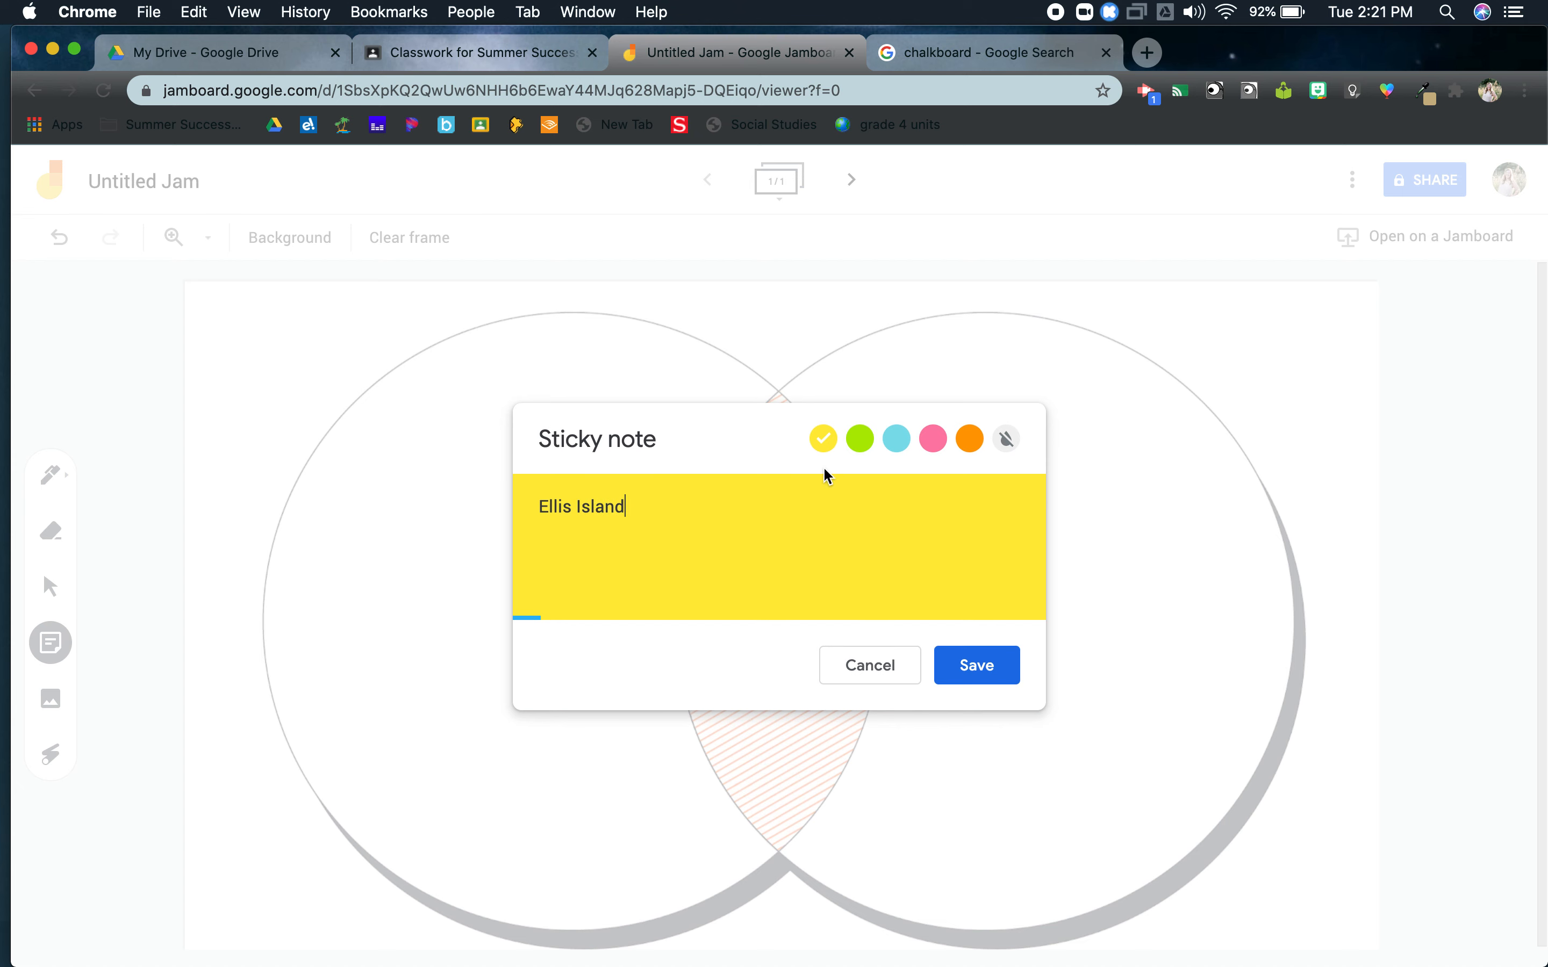
click(858, 448)
click(894, 446)
click(928, 442)
click(969, 440)
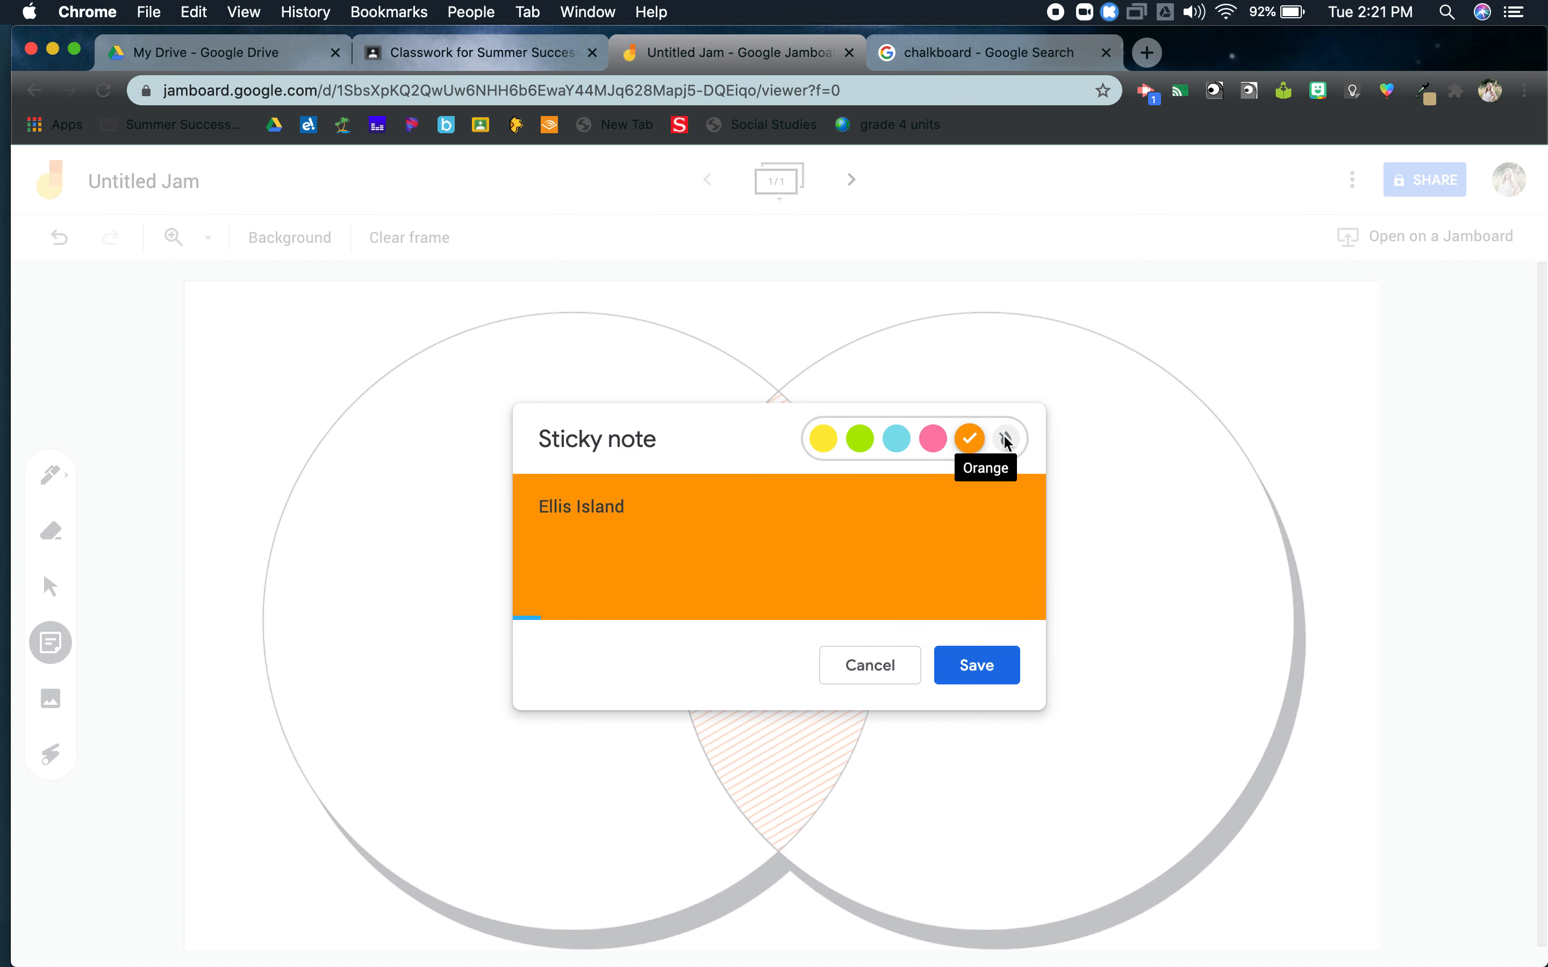
click(1015, 447)
click(986, 658)
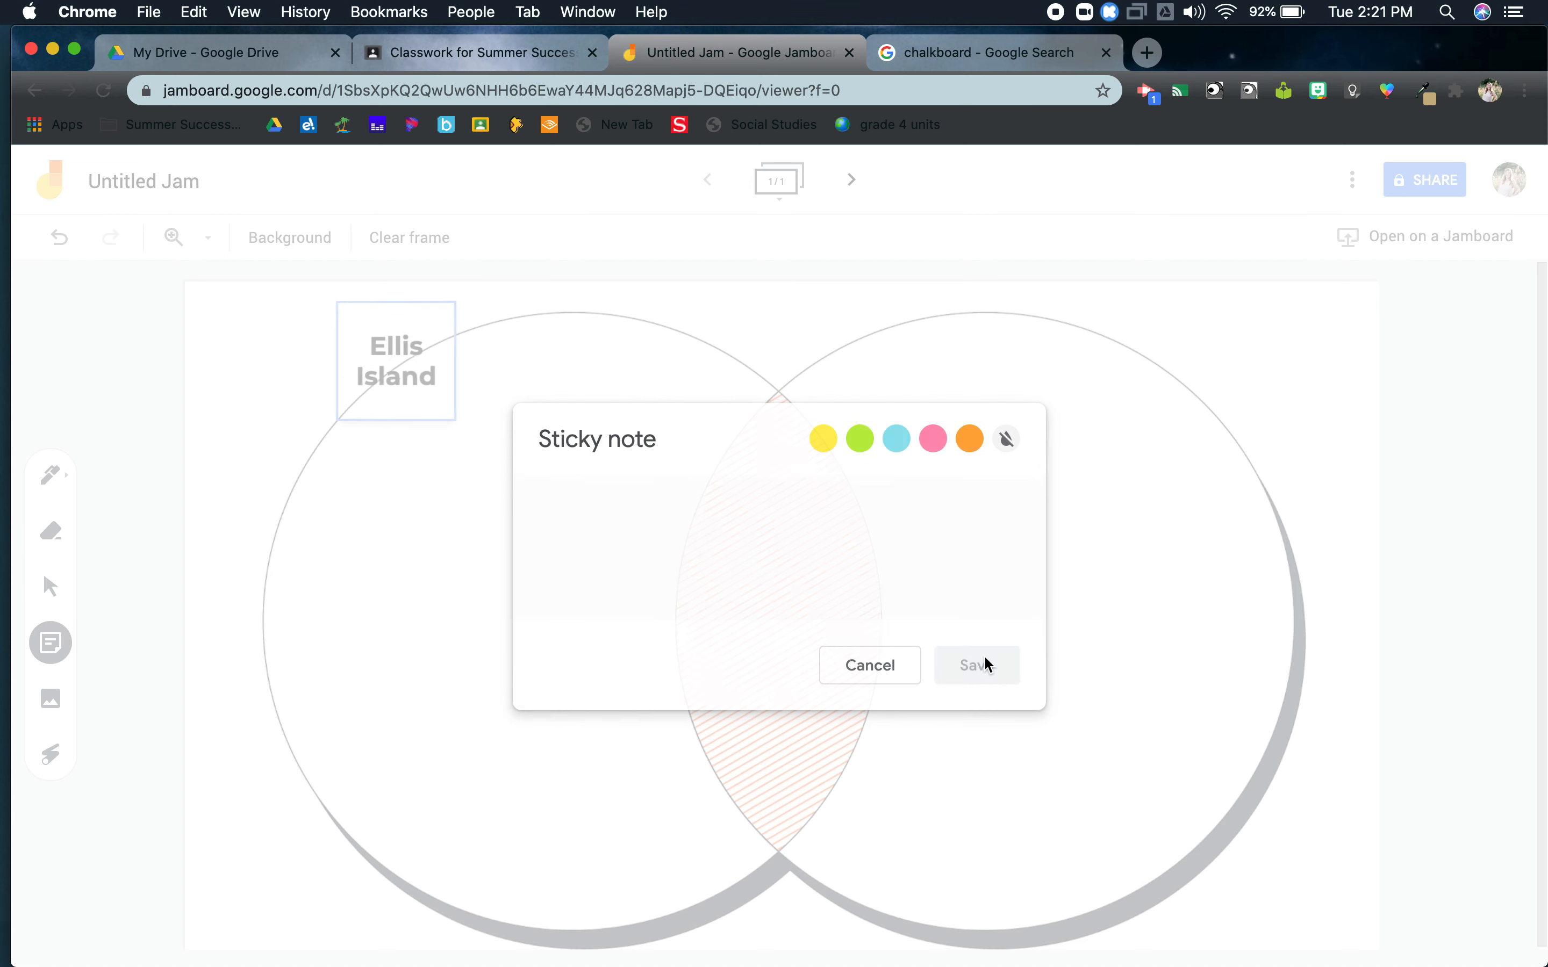
Step: Add a second transparent sticky note reading "Angel Island" and close the sticky note dialog
text(A)
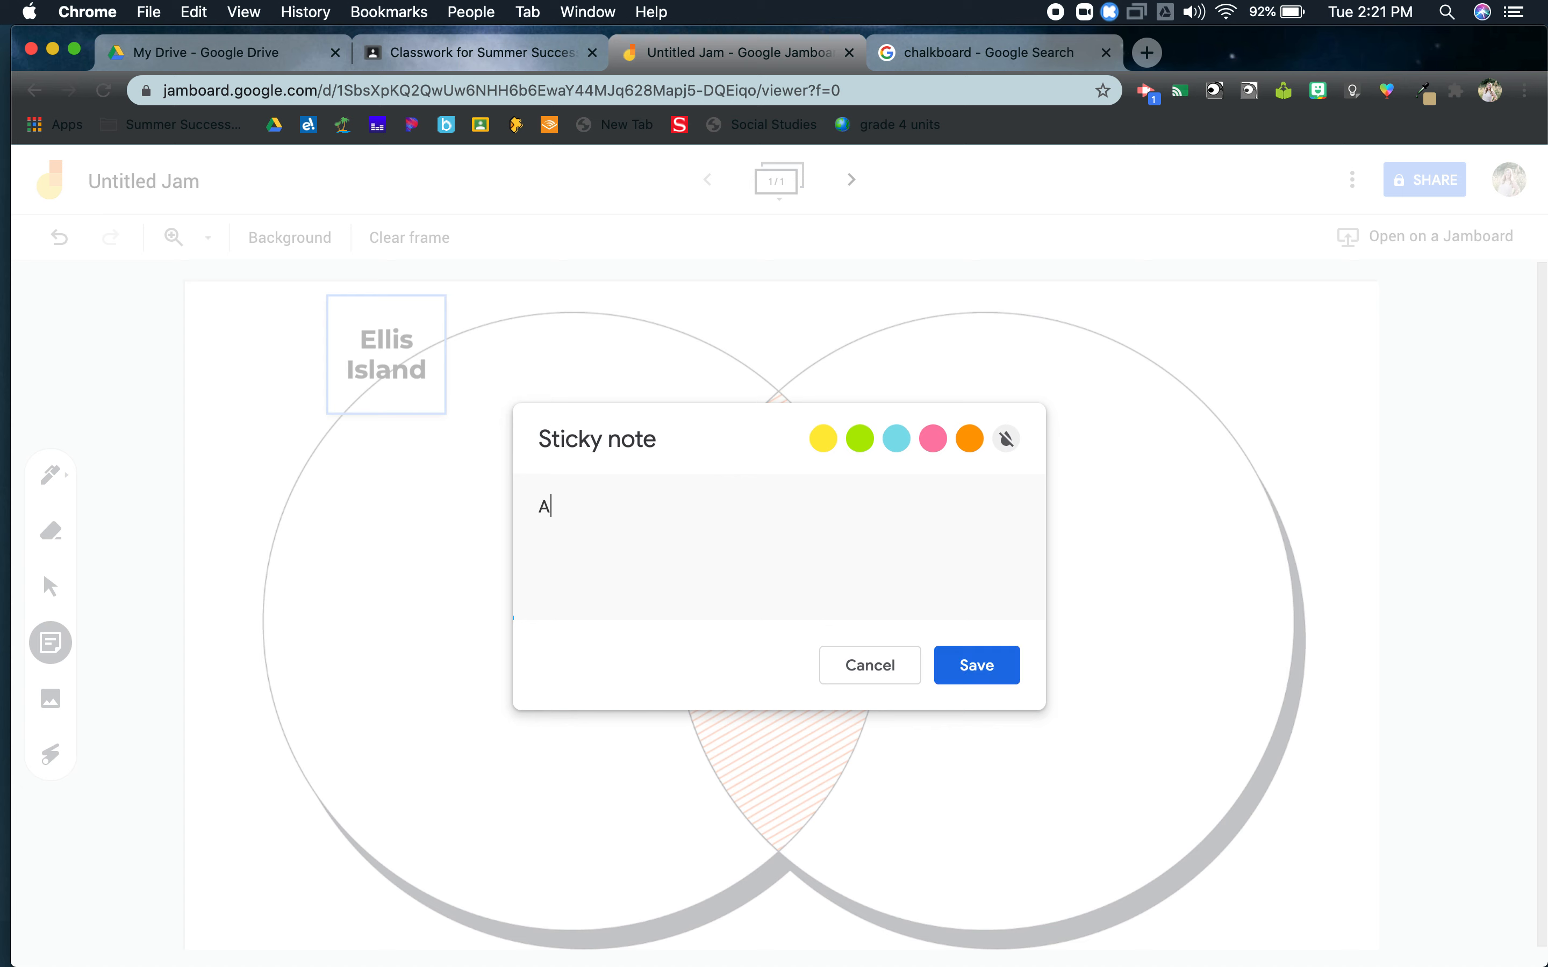
text(ngel Island)
click(981, 665)
click(894, 672)
Step: Place "Angel Island" atop the right circle and "Ellis Island" atop the left circle, enlarging the Ellis Island label
drag(605, 380, 1035, 394)
drag(386, 346, 507, 354)
drag(571, 427, 628, 448)
drag(542, 390, 575, 377)
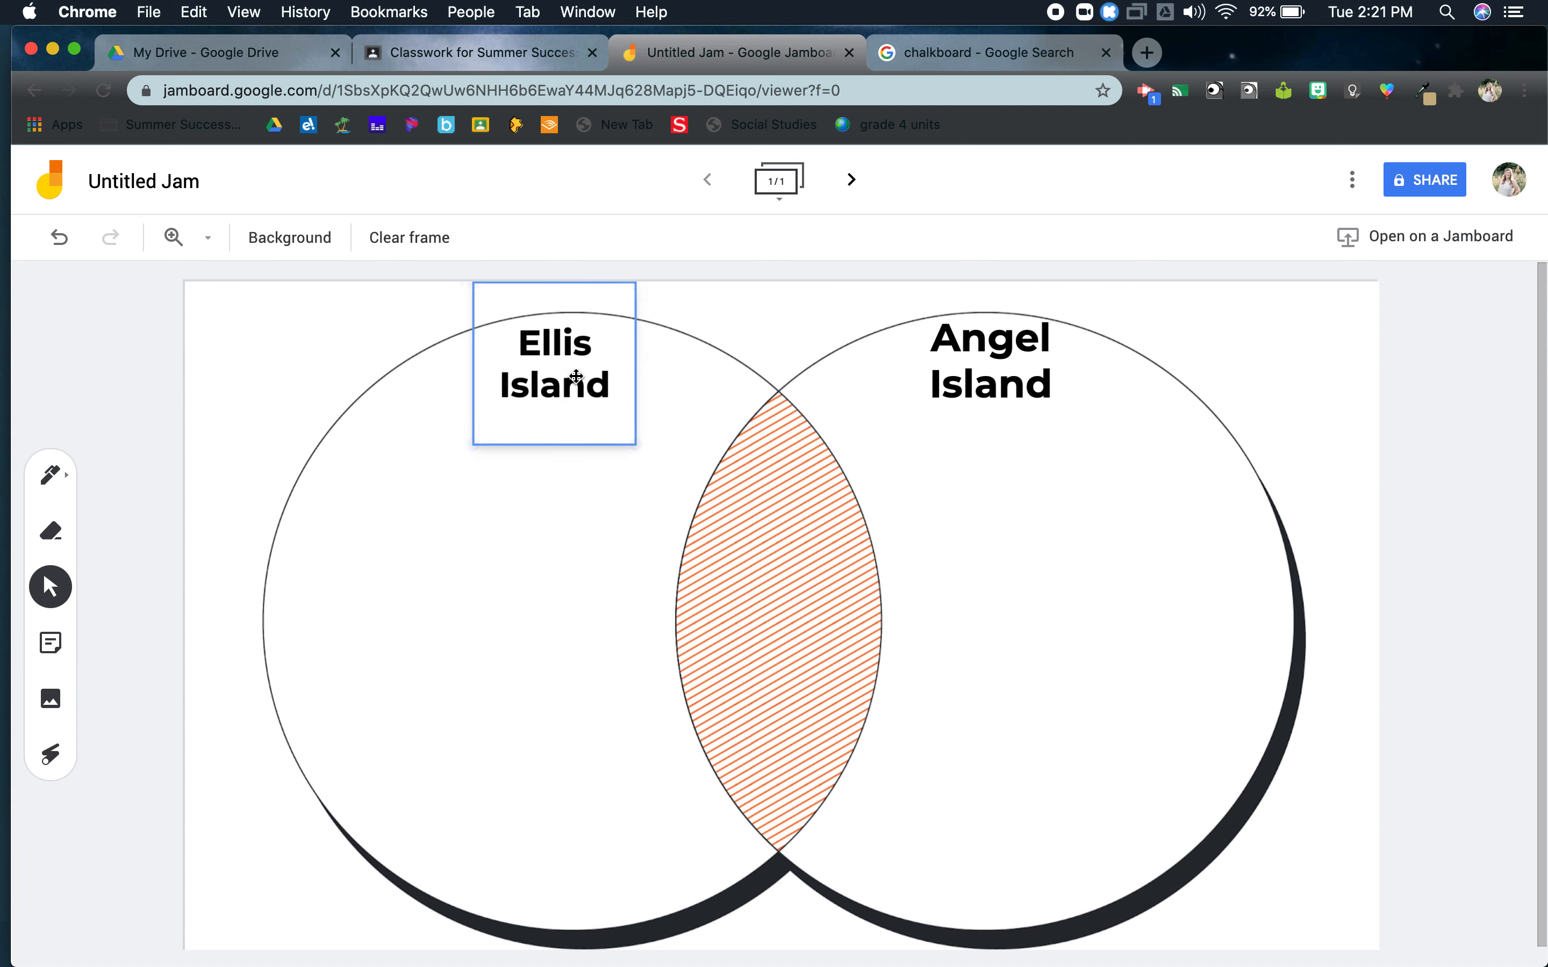
click(97, 353)
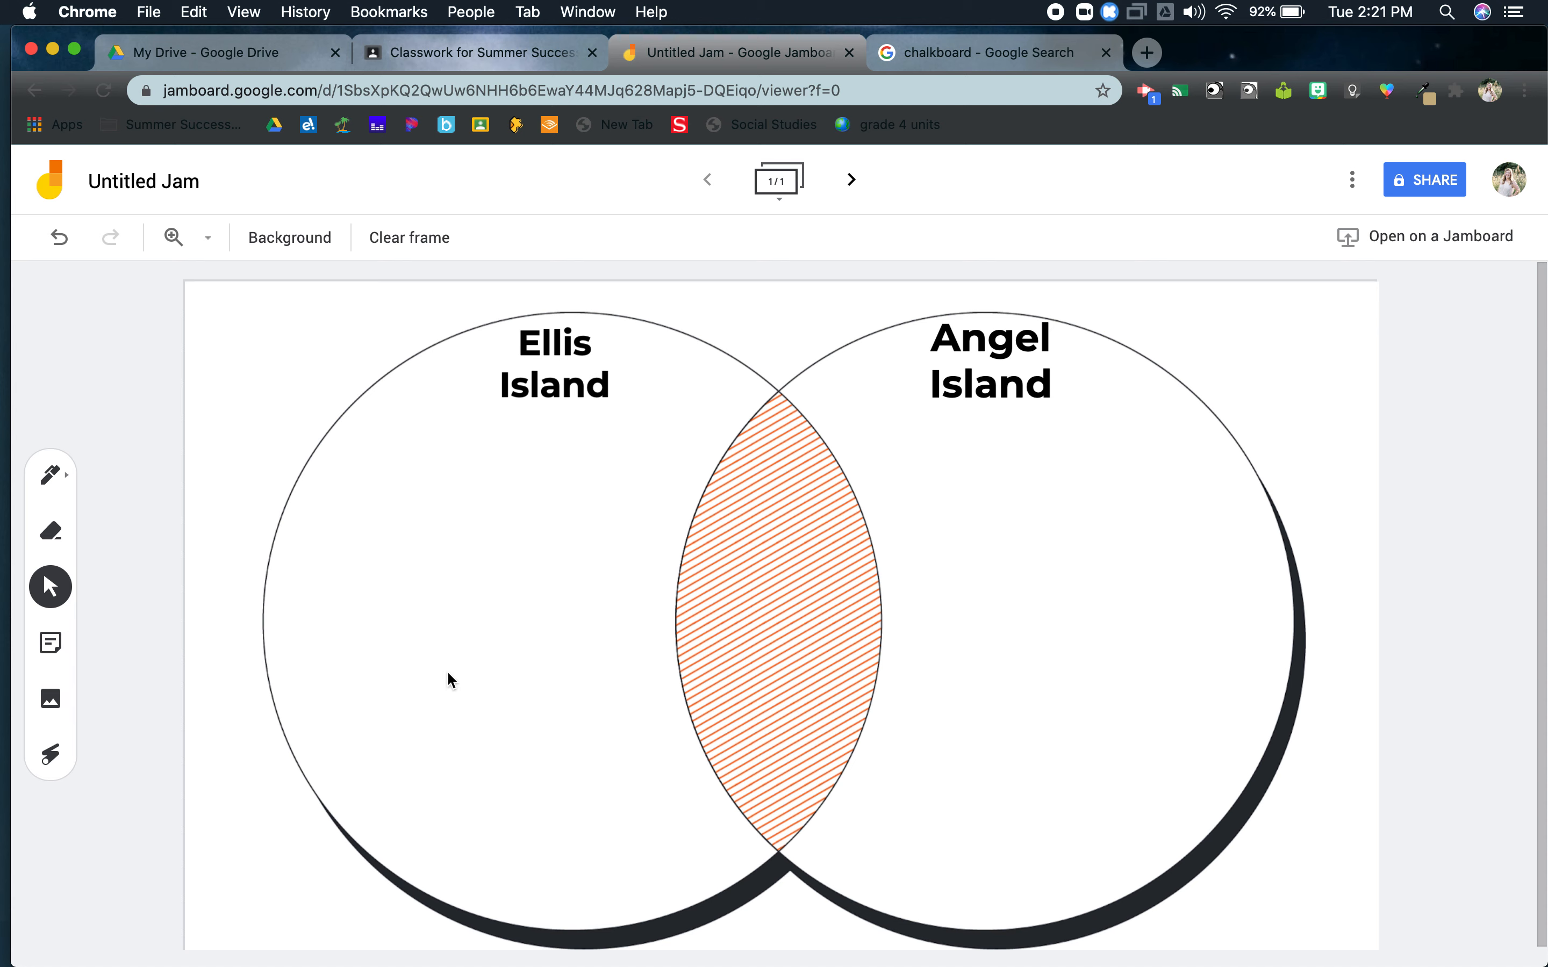
Step: Draw a short black wavy line with the second pen type inside the left circle, below the "Ellis Island" label
click(58, 478)
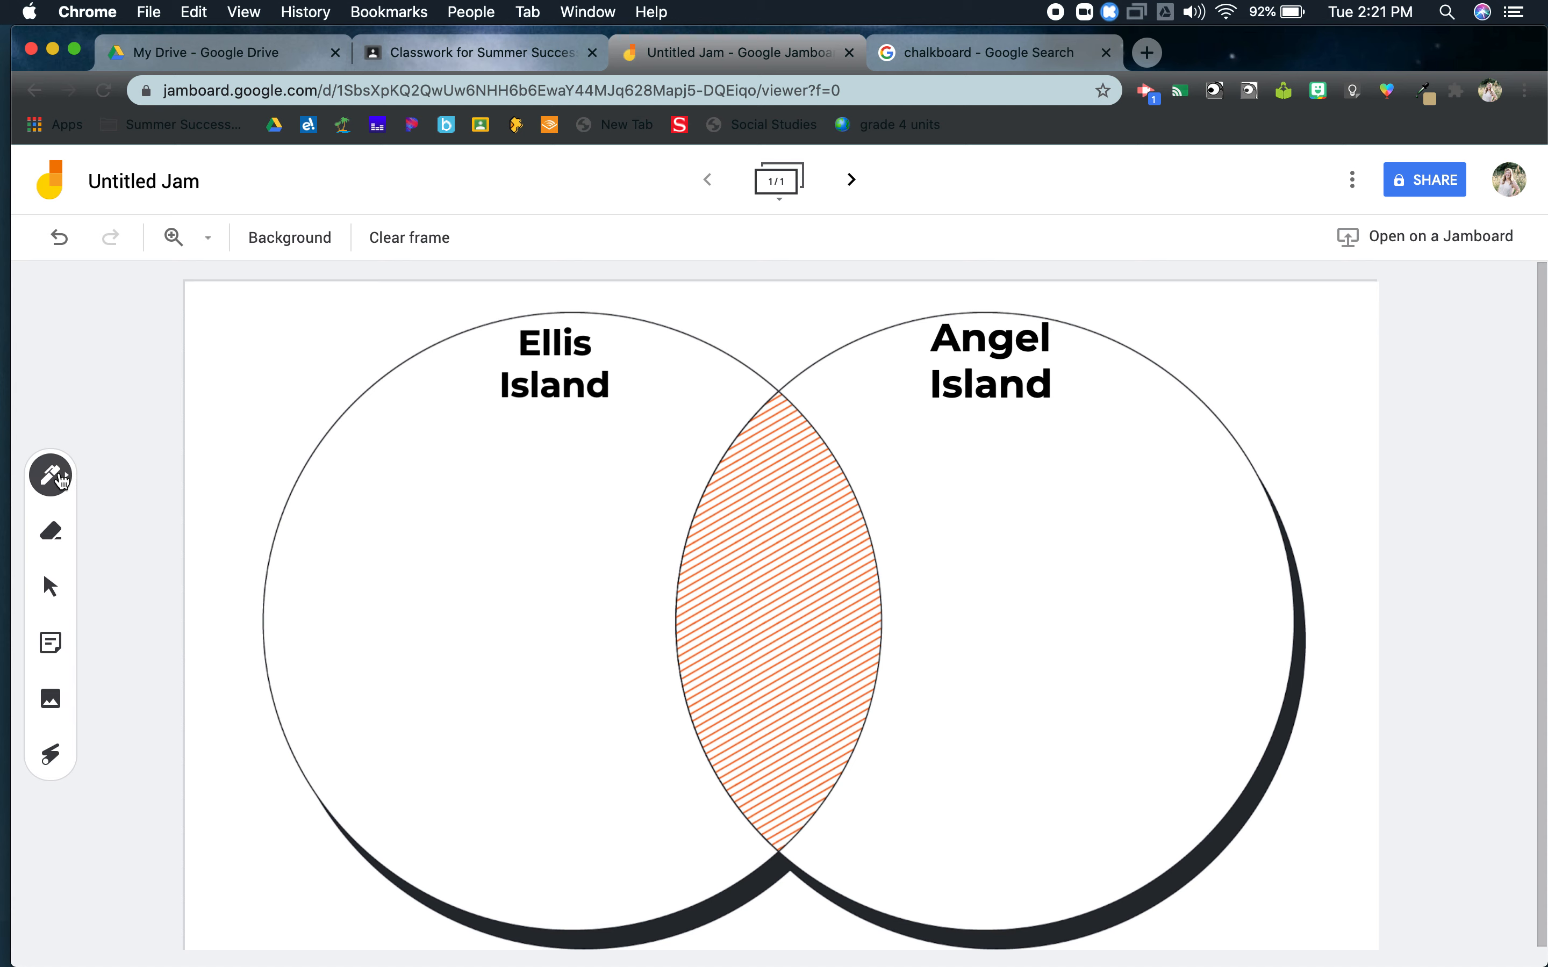
click(62, 480)
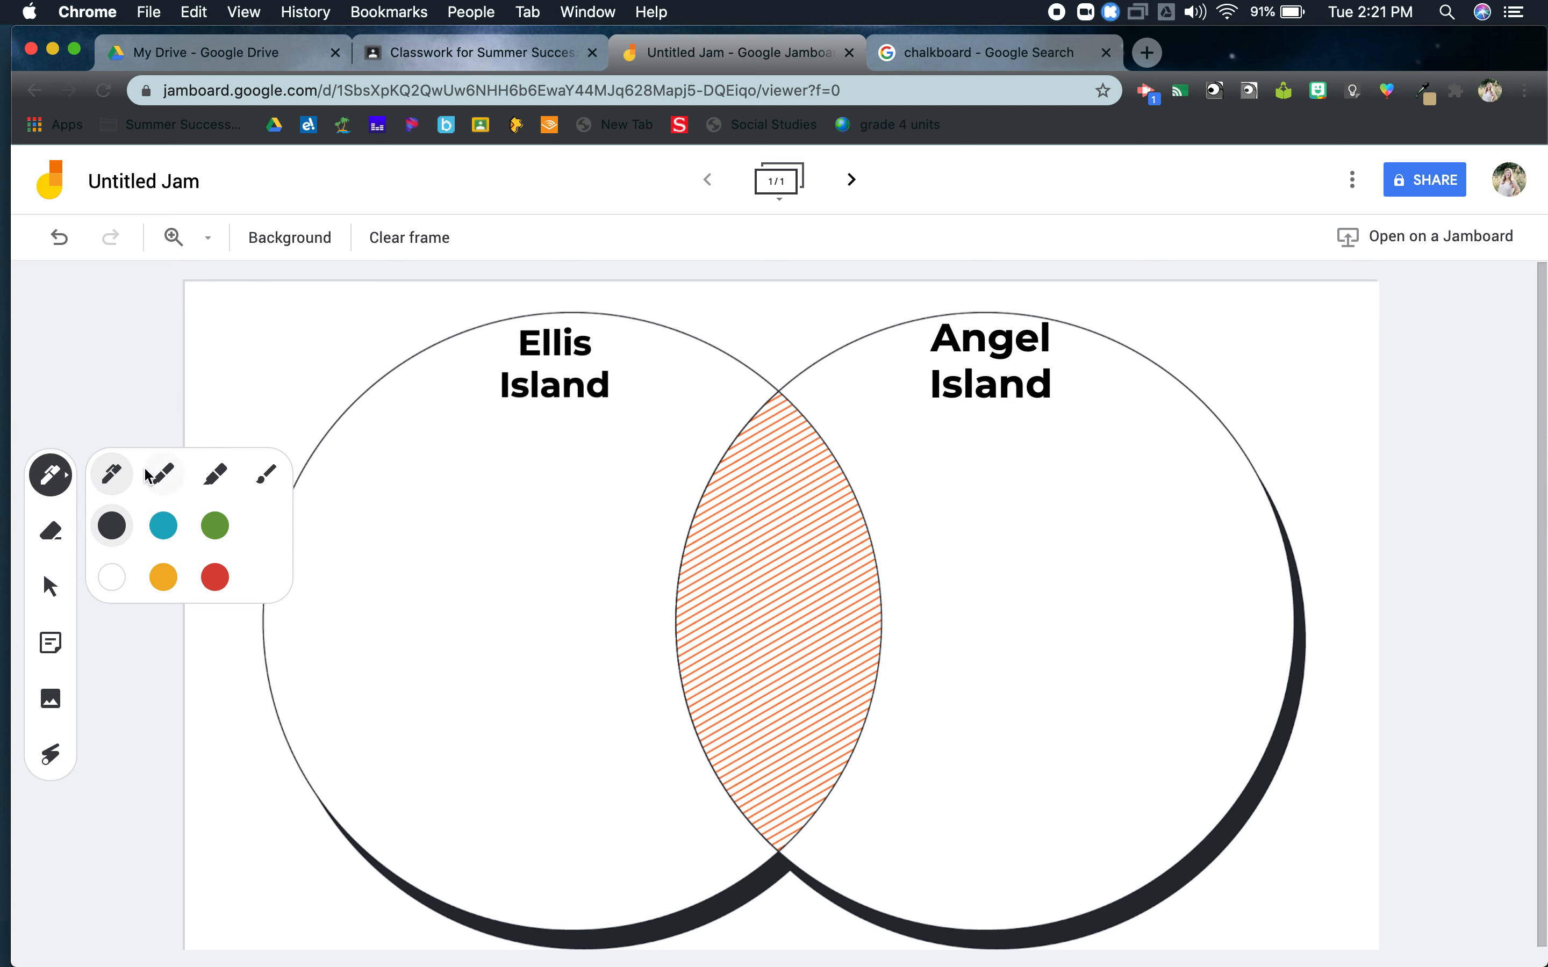
click(163, 476)
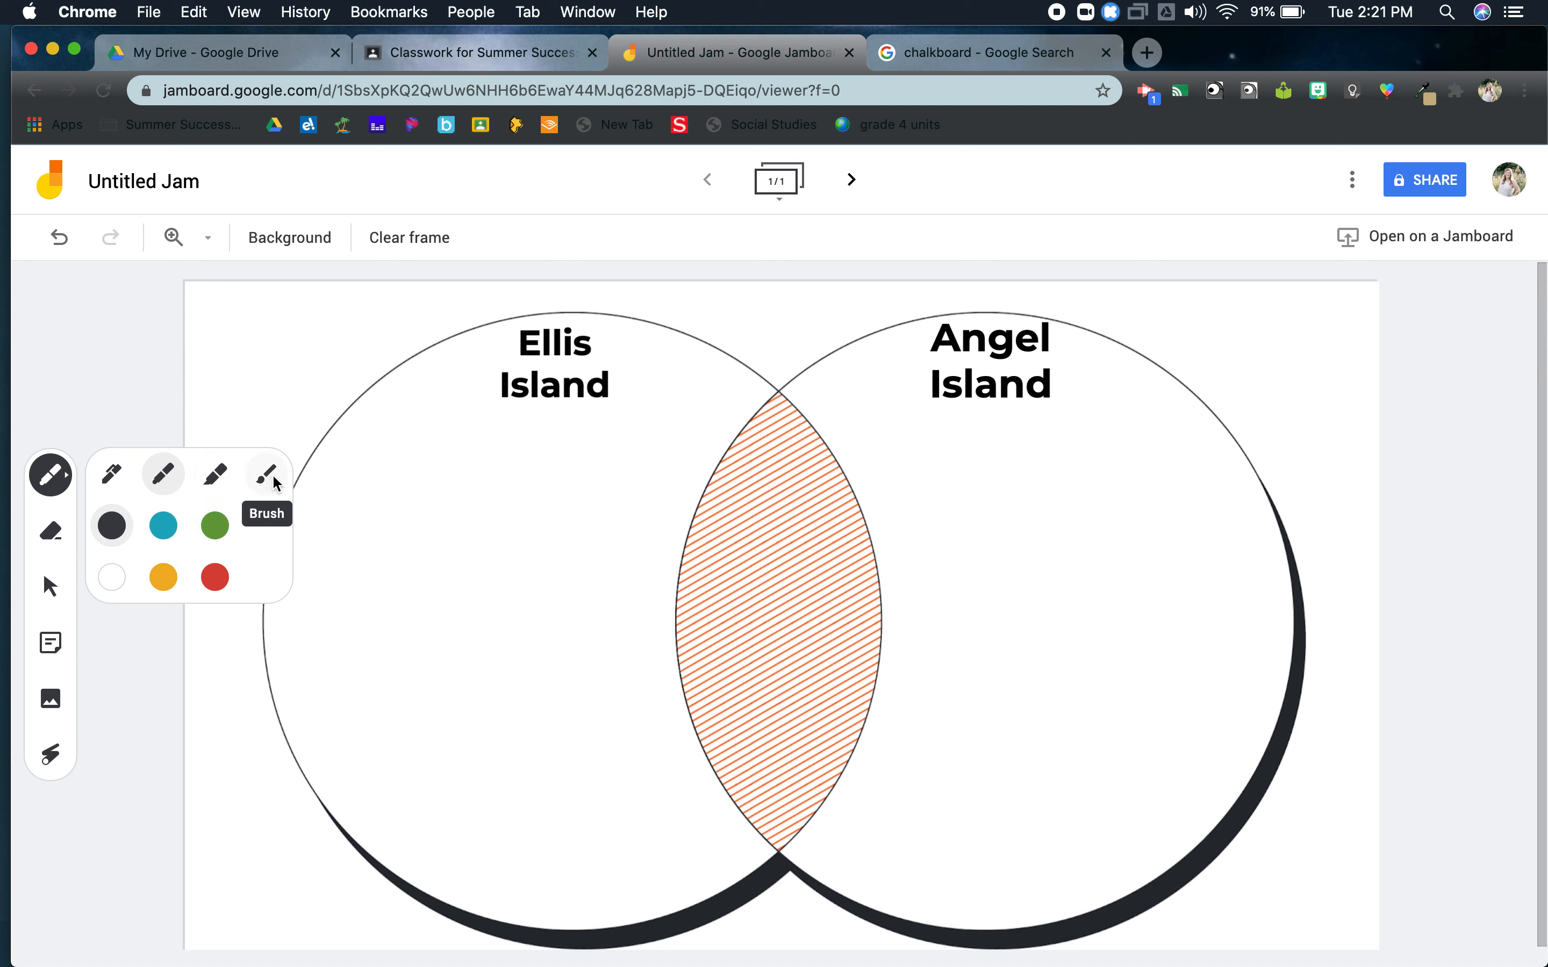
drag(373, 474, 518, 507)
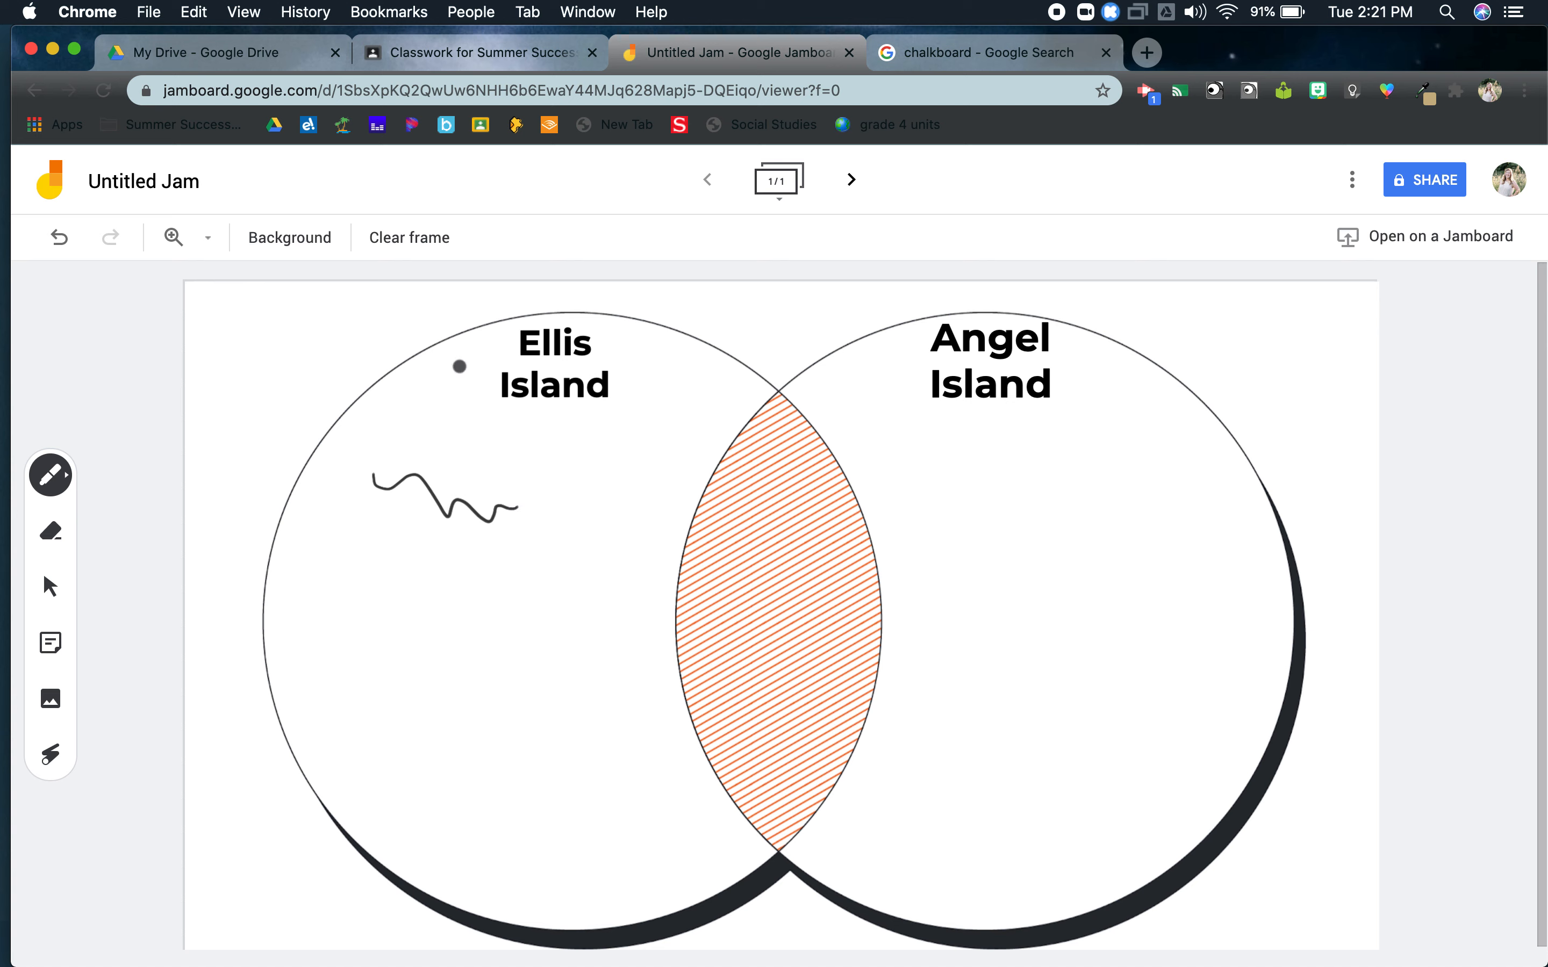
Step: Undo the black wavy pen line drawn inside the left circle
click(58, 240)
click(50, 479)
click(50, 481)
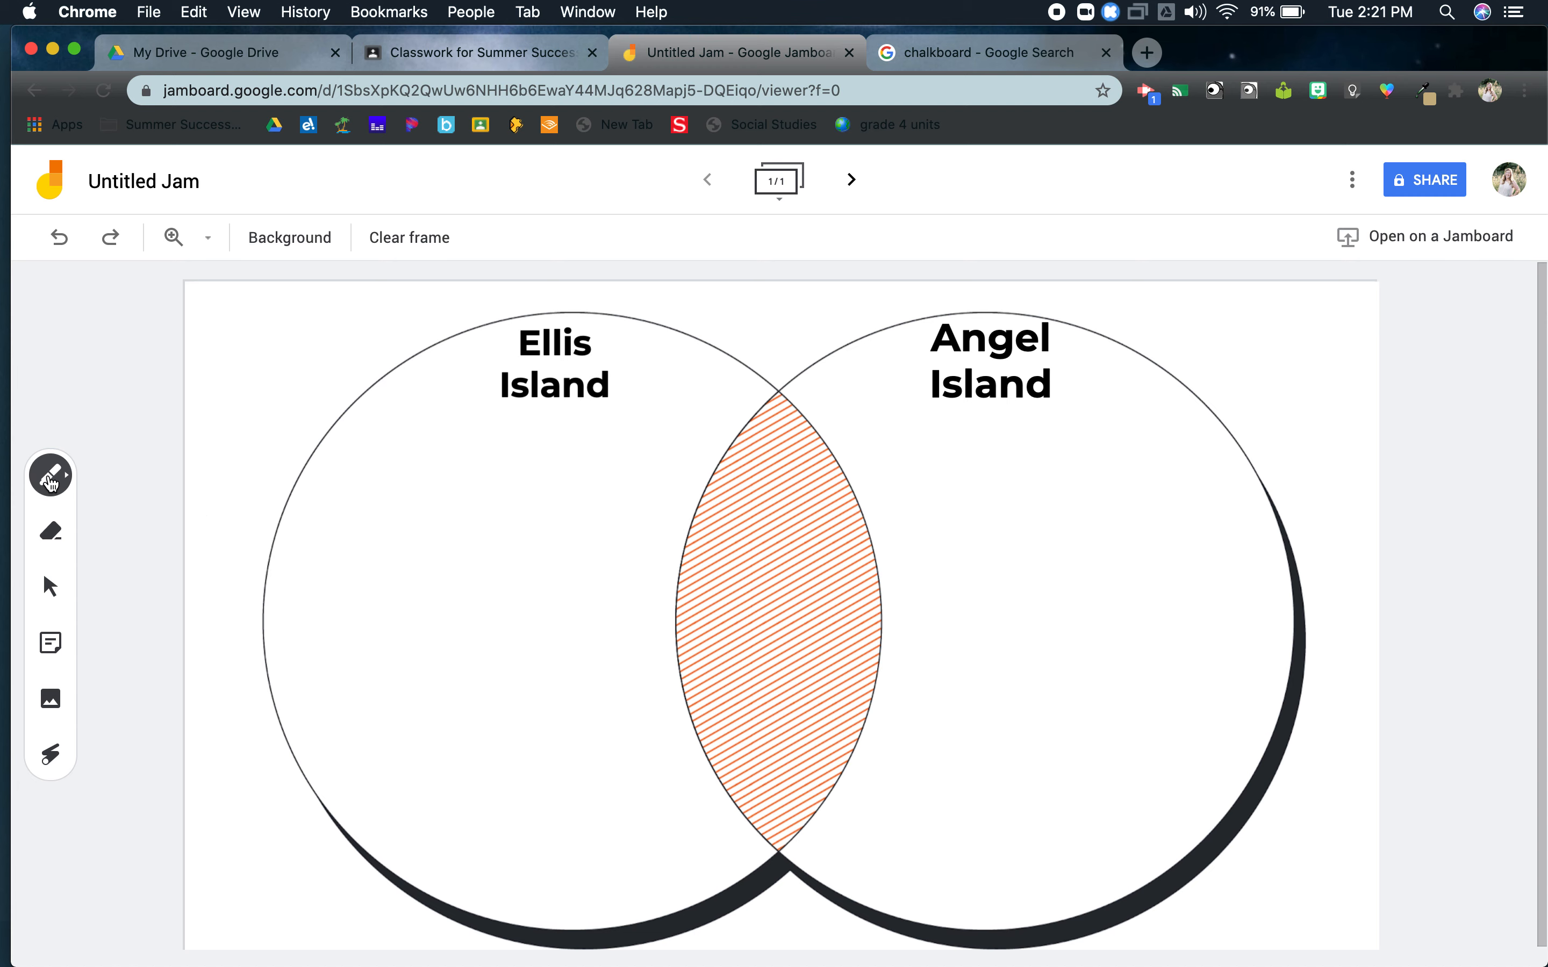
Step: Start a new sticky note with the text "* port in New York - name"
click(51, 642)
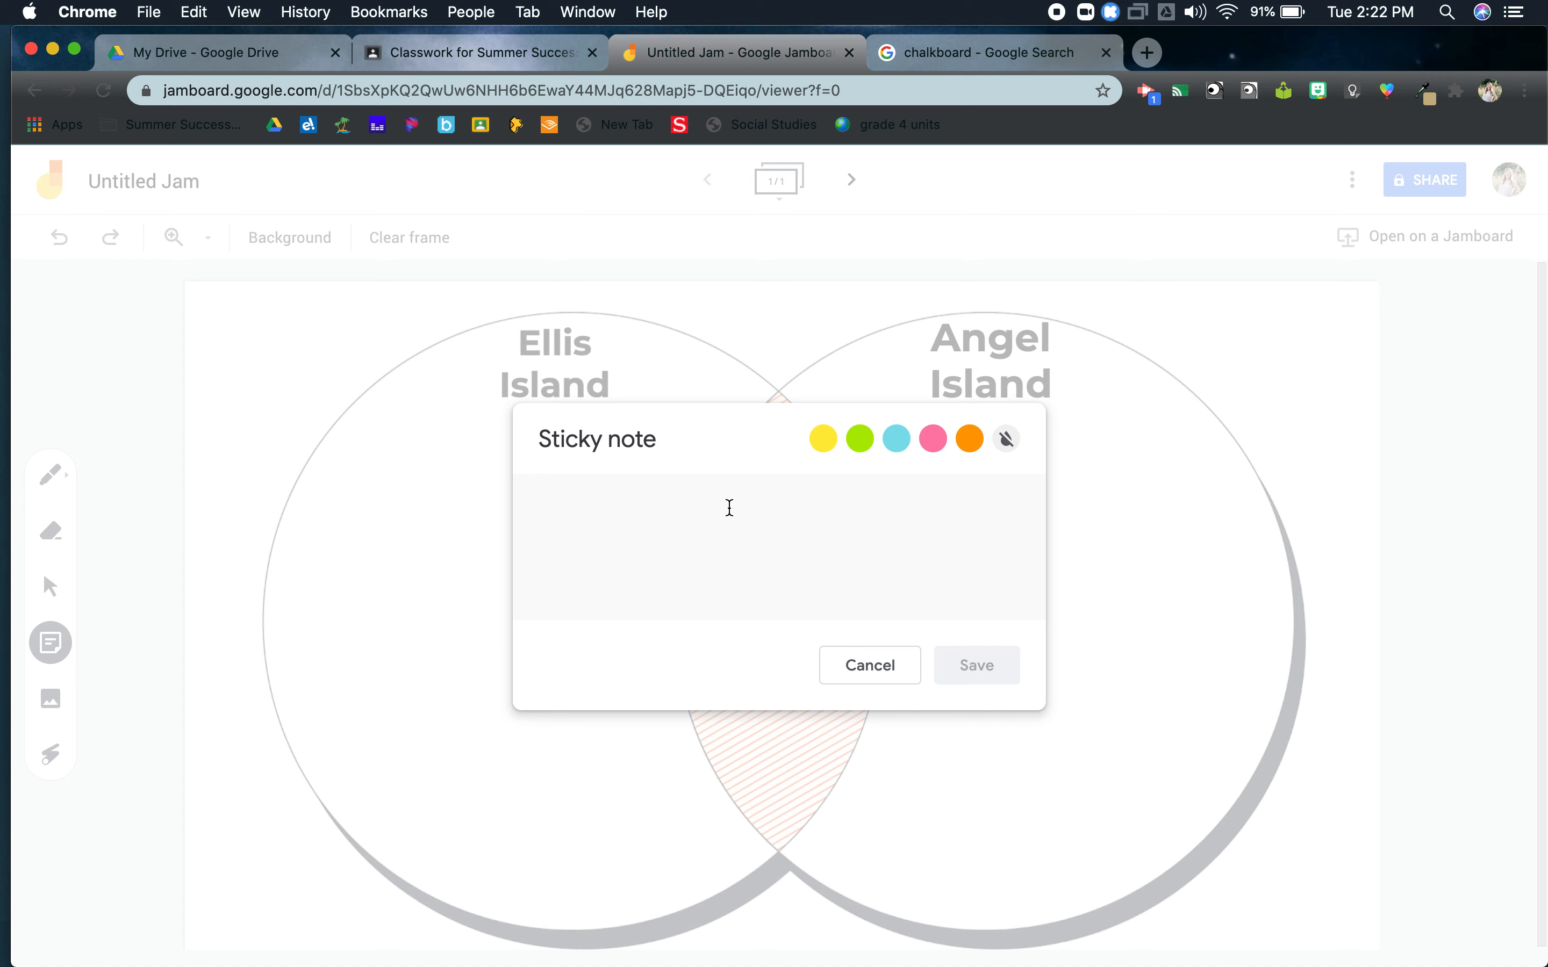
text(* port in )
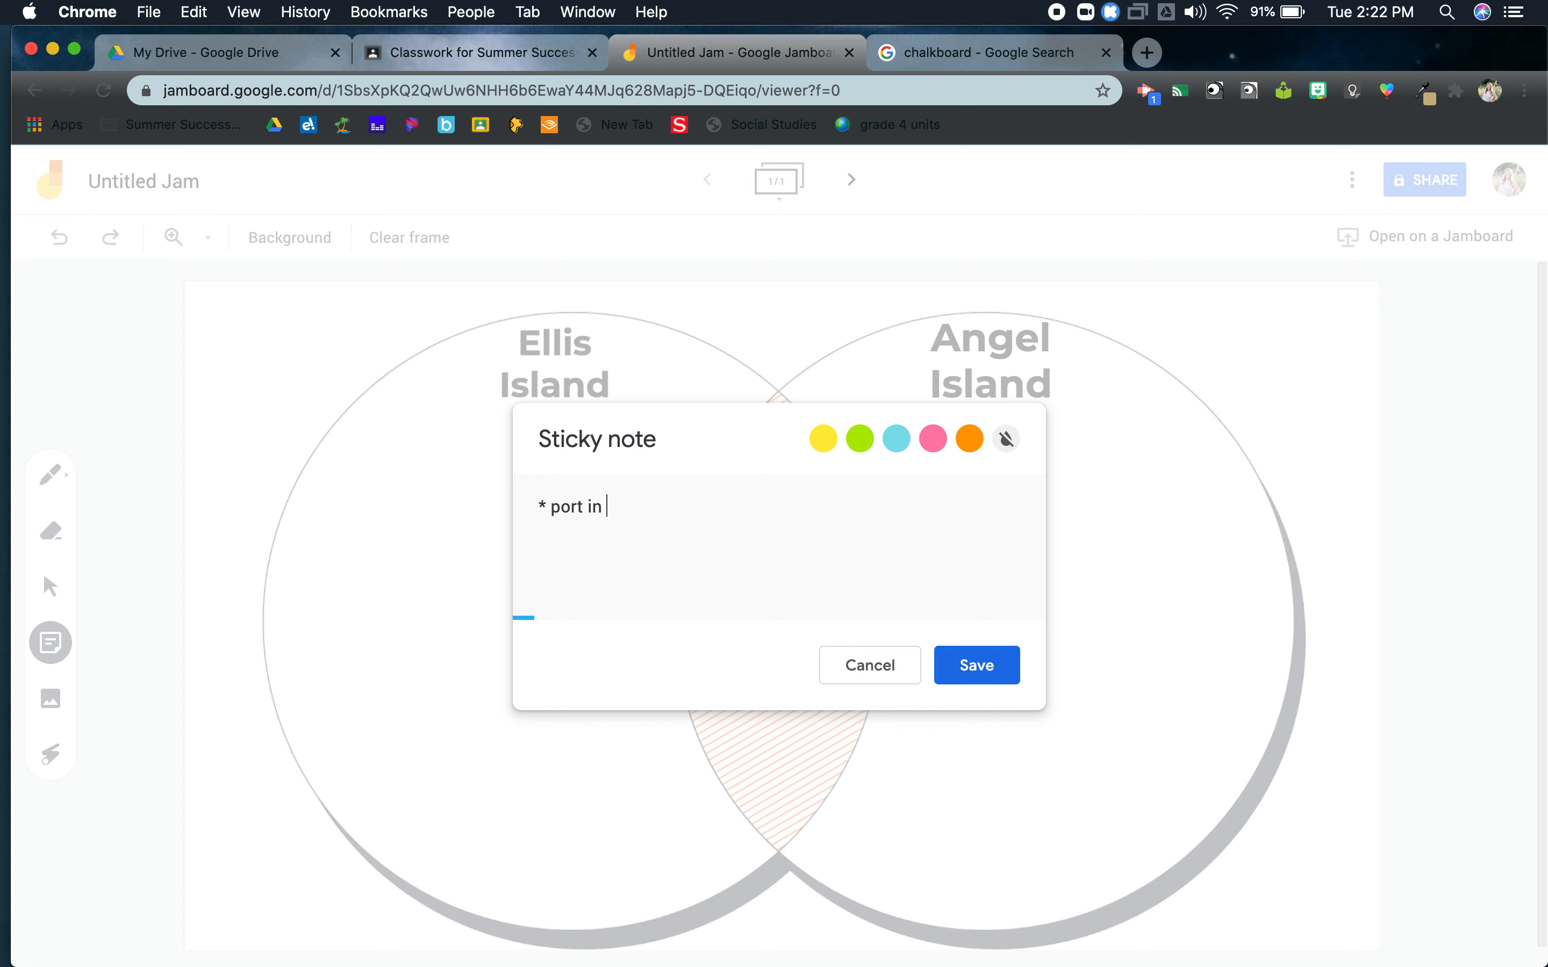
text(New Yor)
text(k )
text(- w)
key(BackSpace)
key(BackSpace)
text(nam,e)
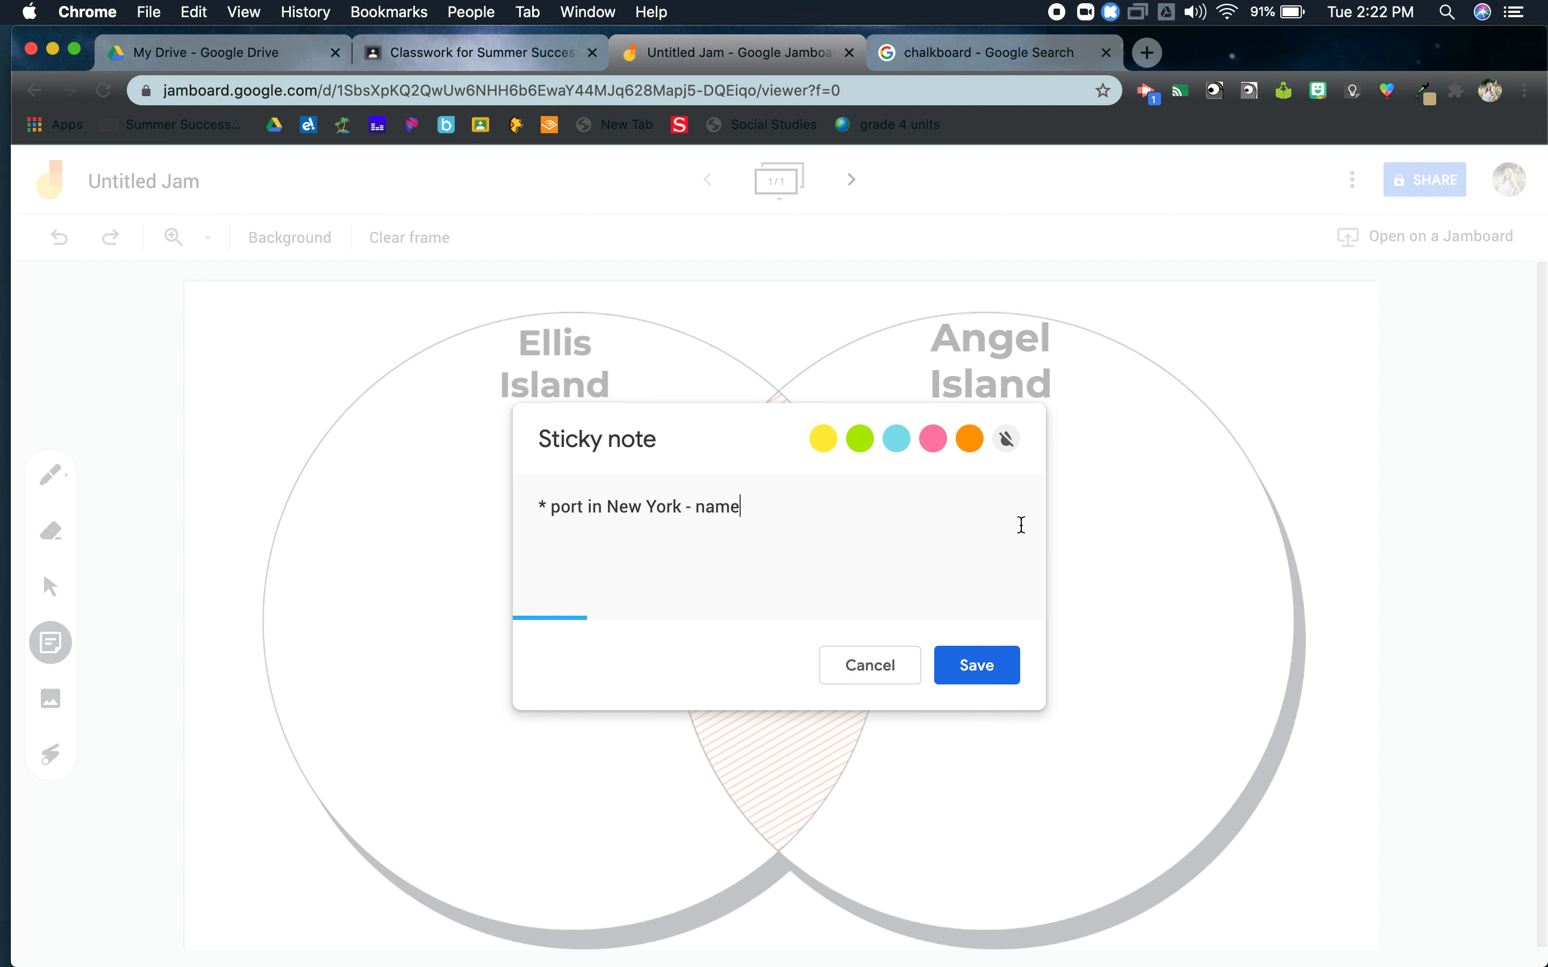
Step: Save the New York port note in green and place it inside the left circle, just below and left of the "Ellis Island" label
click(859, 438)
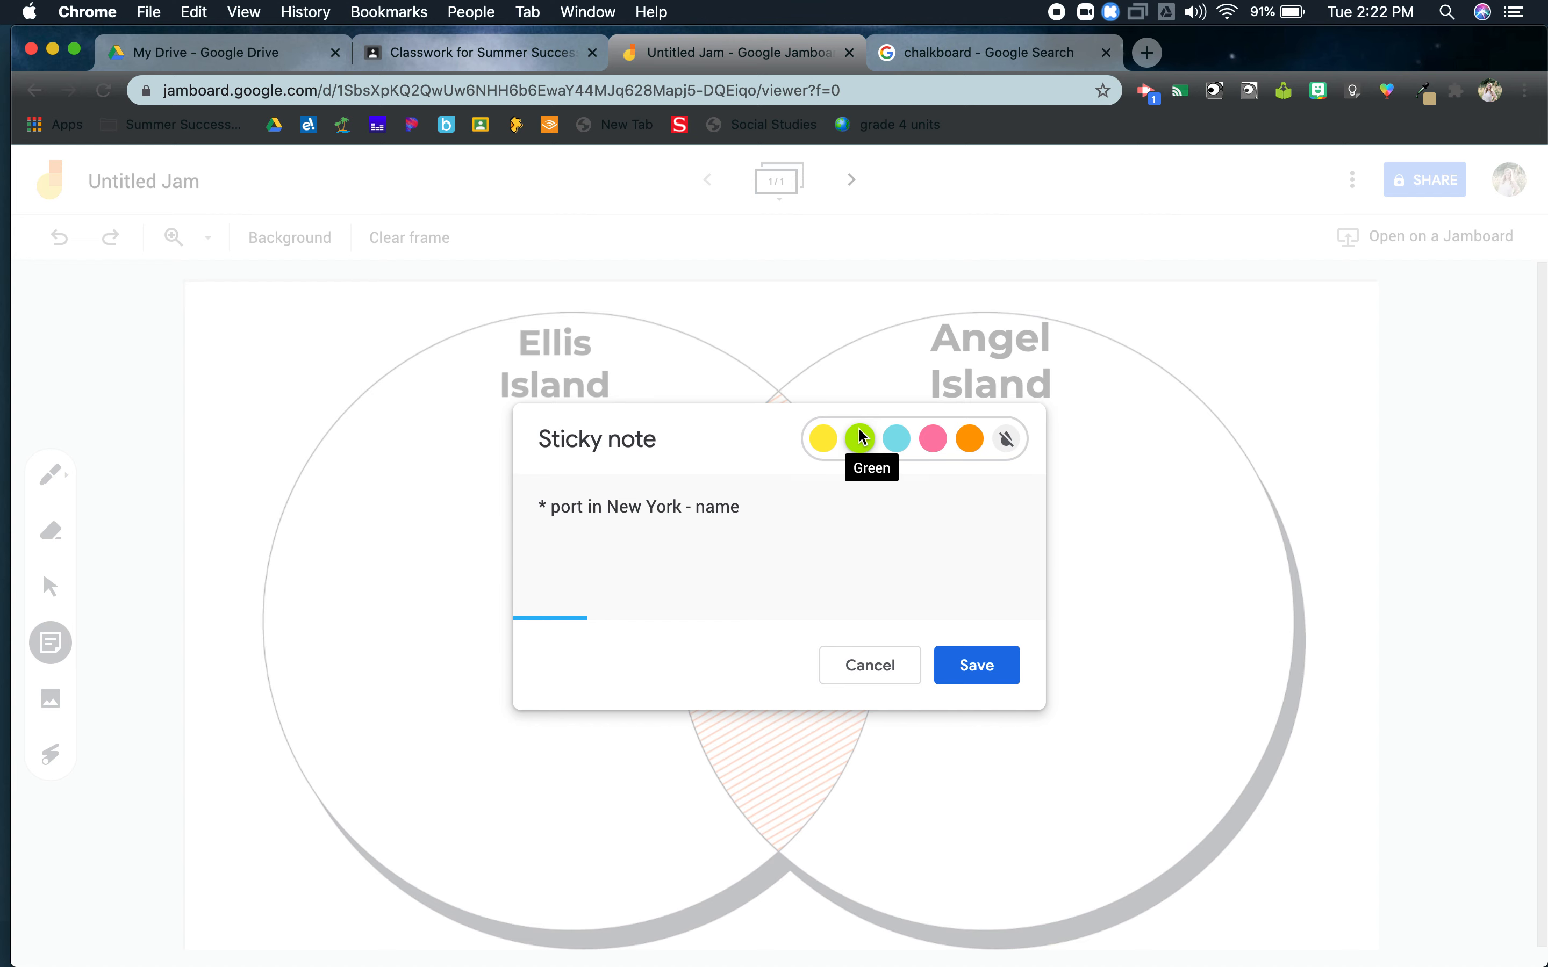
click(980, 666)
click(978, 668)
click(872, 665)
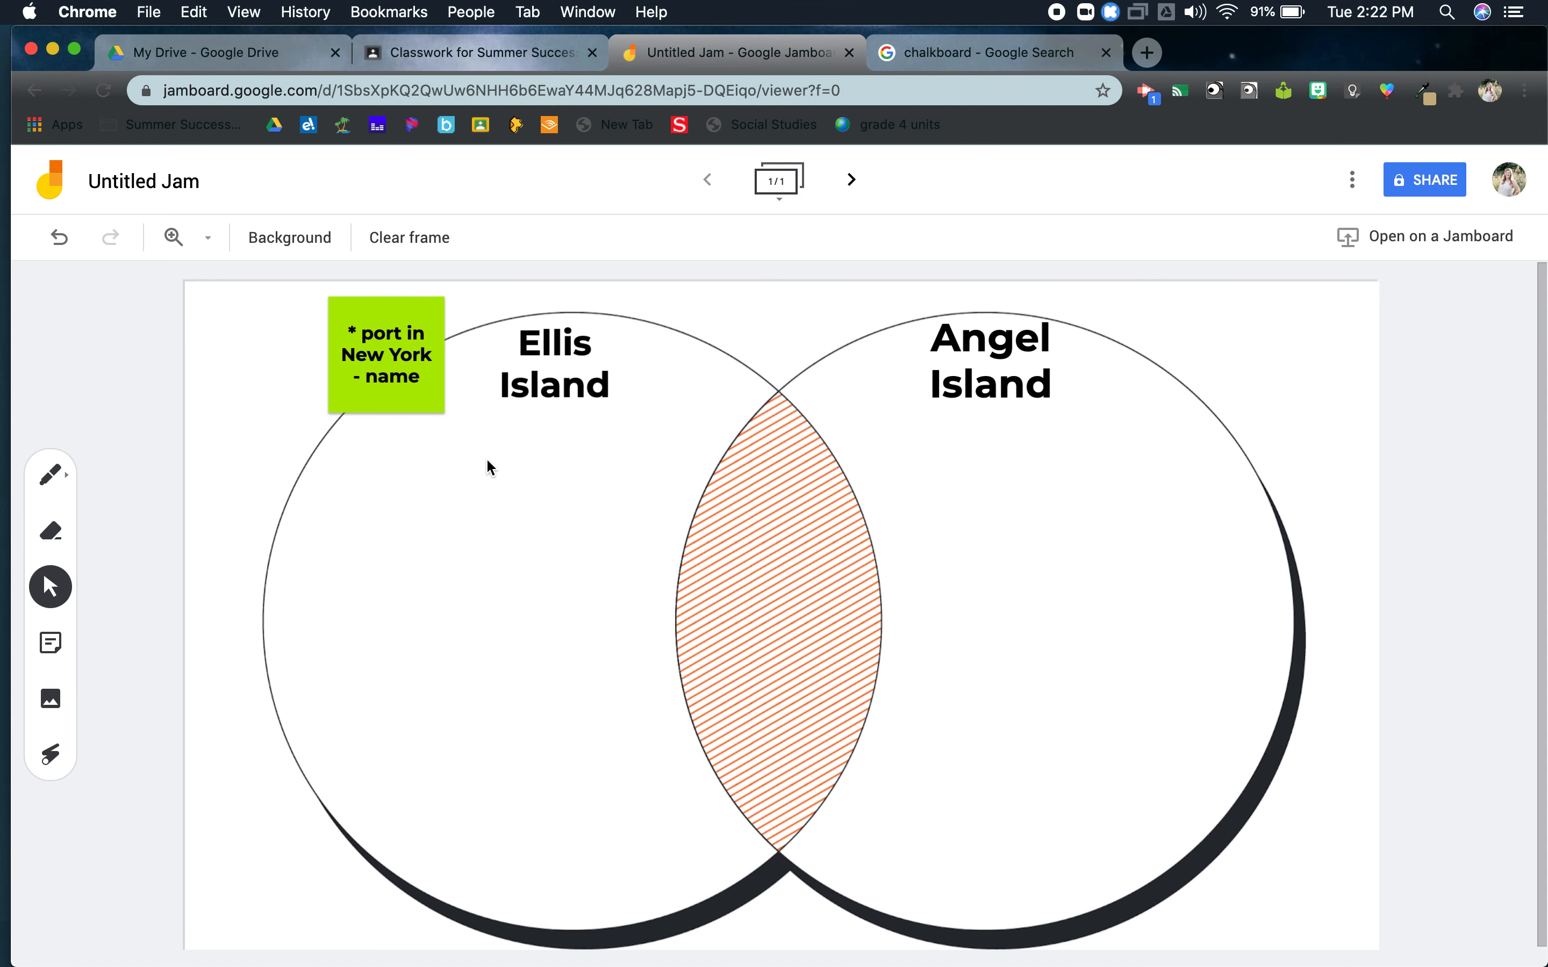
drag(422, 413, 455, 500)
click(188, 390)
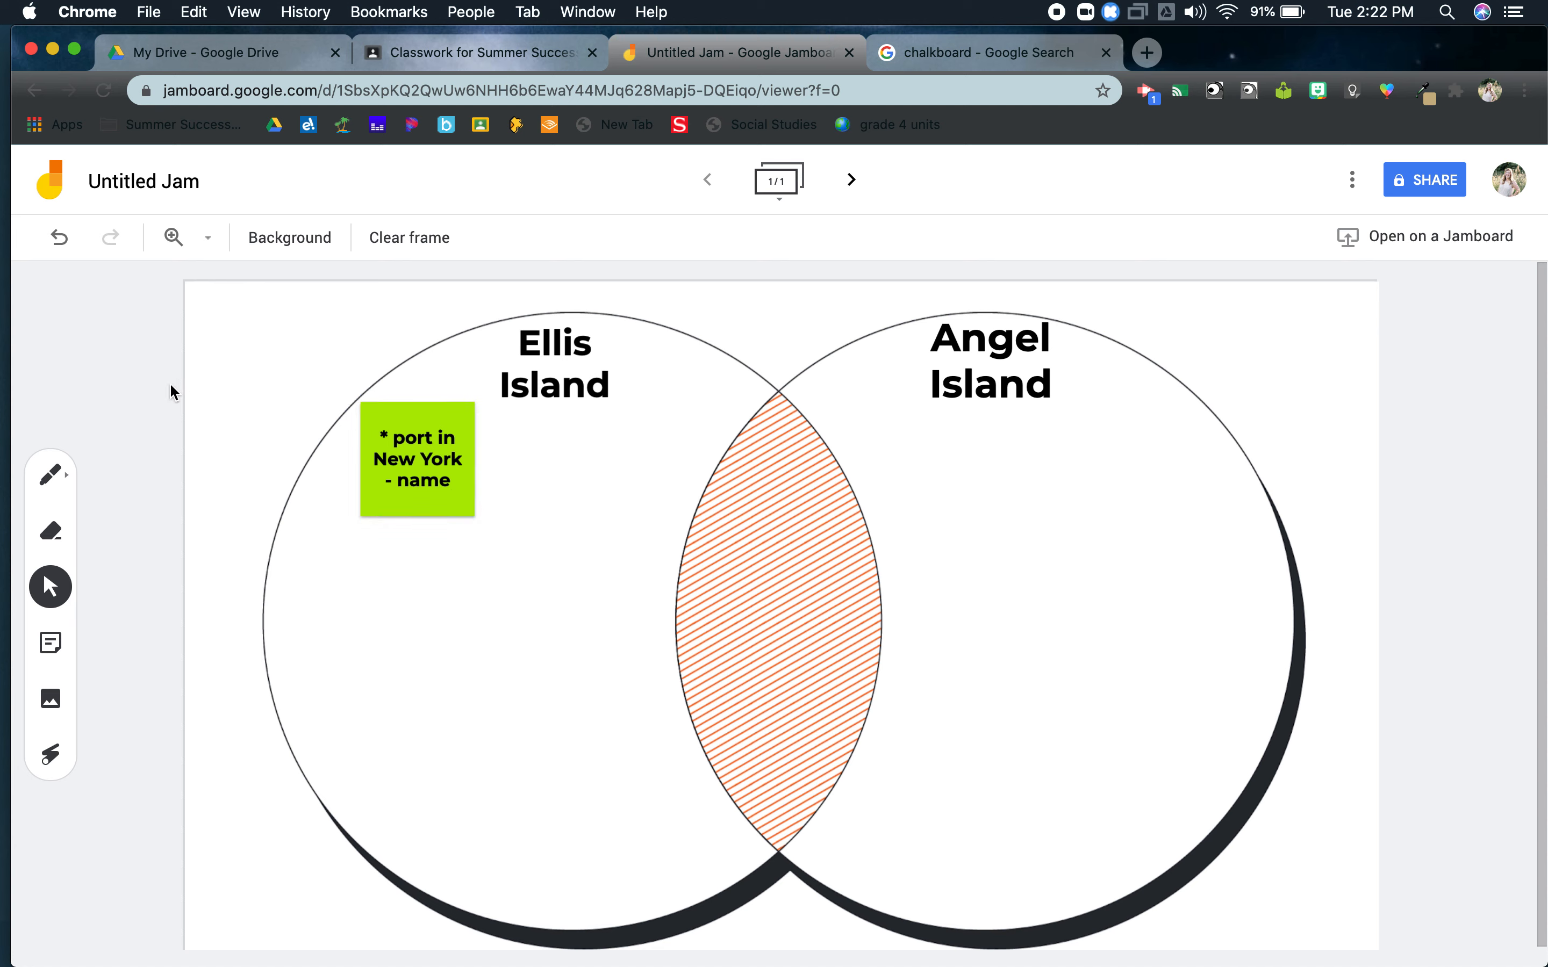